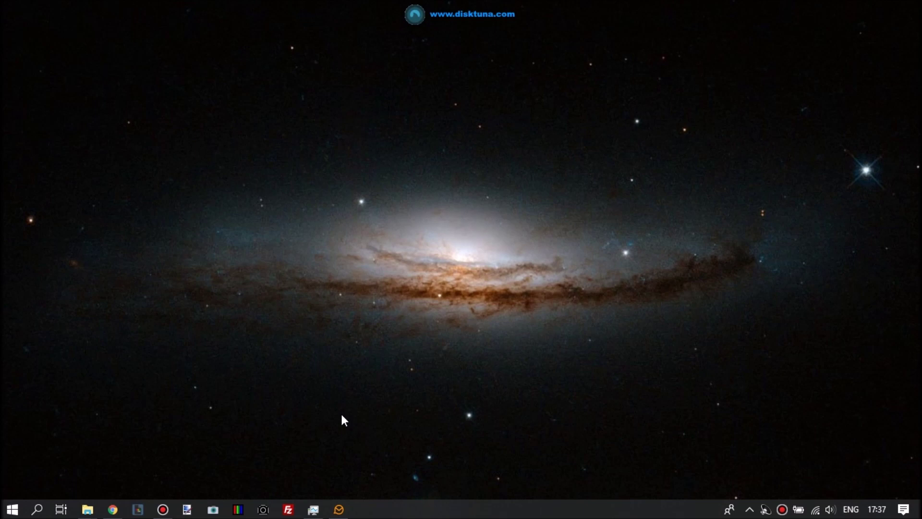
Open the test-patch folder in testbatch and view 20170815_171003.jpg in Photo Viewer.
{"action": "mouse_move", "coordinate": [88, 509]}
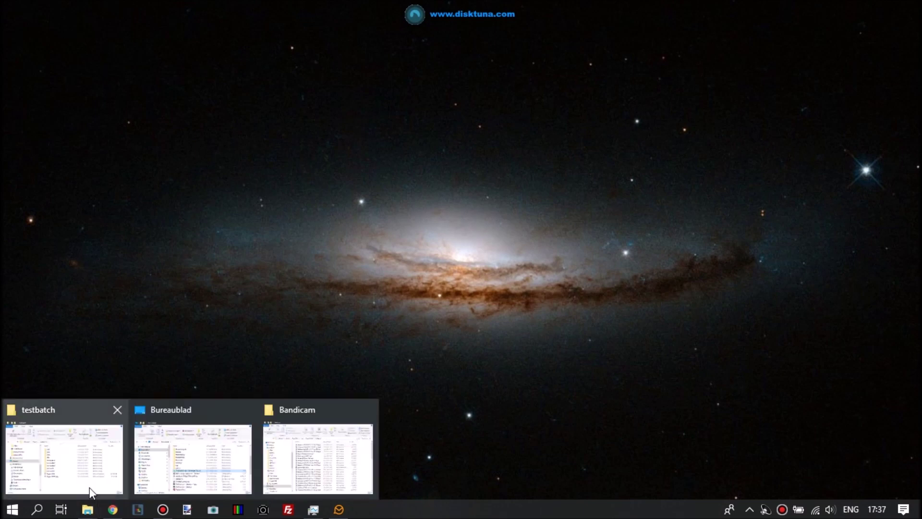
{"action": "left_click", "coordinate": [89, 486]}
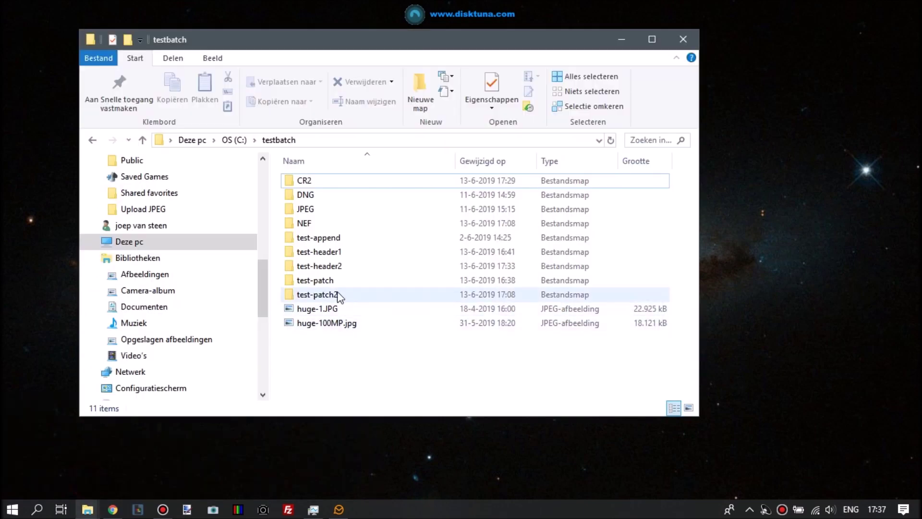
{"action": "left_click", "coordinate": [327, 282]}
{"action": "double_click", "coordinate": [327, 283]}
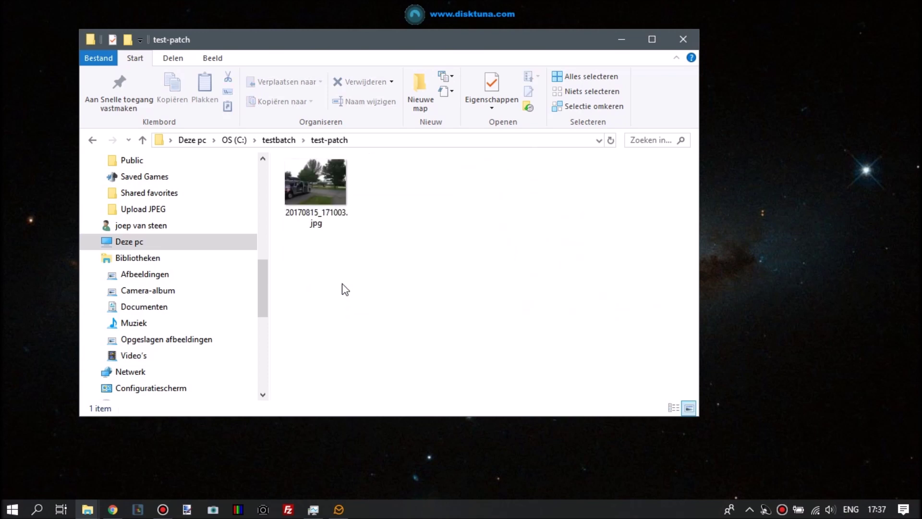
{"action": "double_click", "coordinate": [323, 201]}
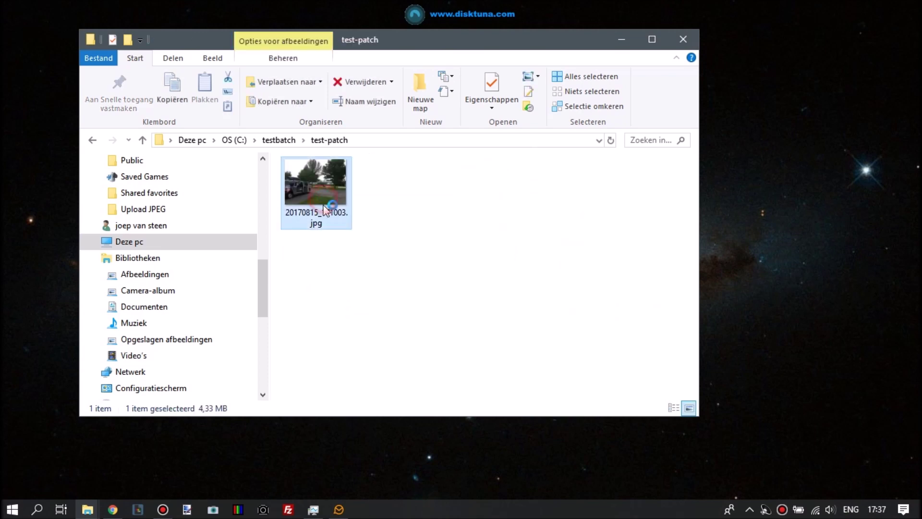
Zoom in on the van photo, pan to its grey lower part, then close the viewer.
{"action": "scroll", "coordinate": [566, 336], "scroll_direction": "up", "scroll_amount": 3}
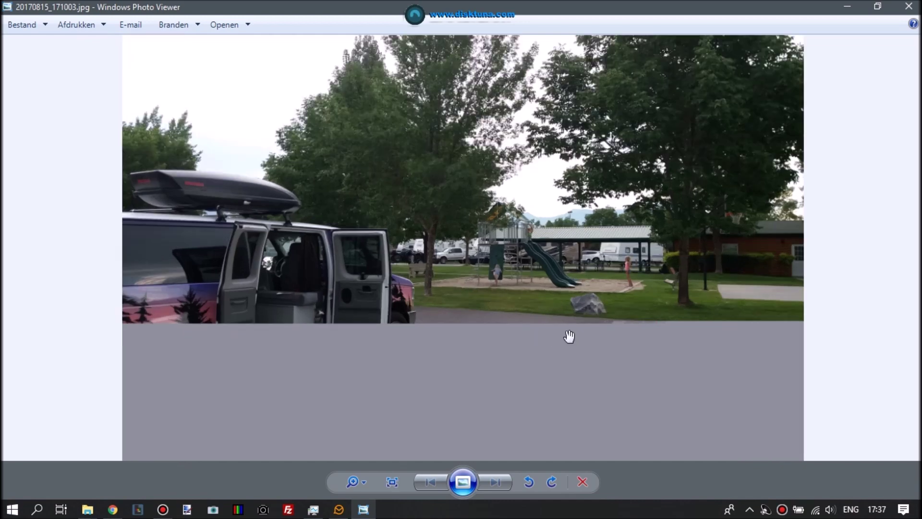
{"action": "left_click_drag", "start_coordinate": [722, 378], "coordinate": [643, 193]}
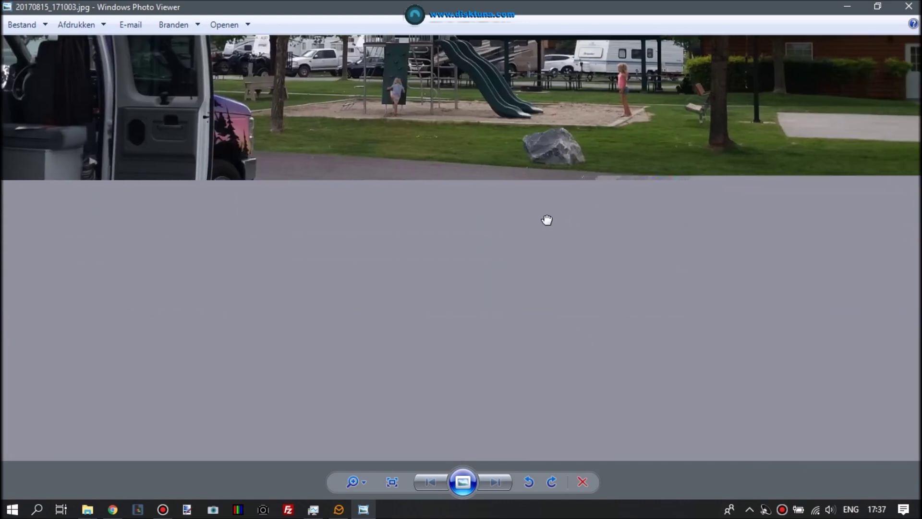
{"action": "left_click", "coordinate": [908, 7]}
{"action": "right_click", "coordinate": [337, 201]}
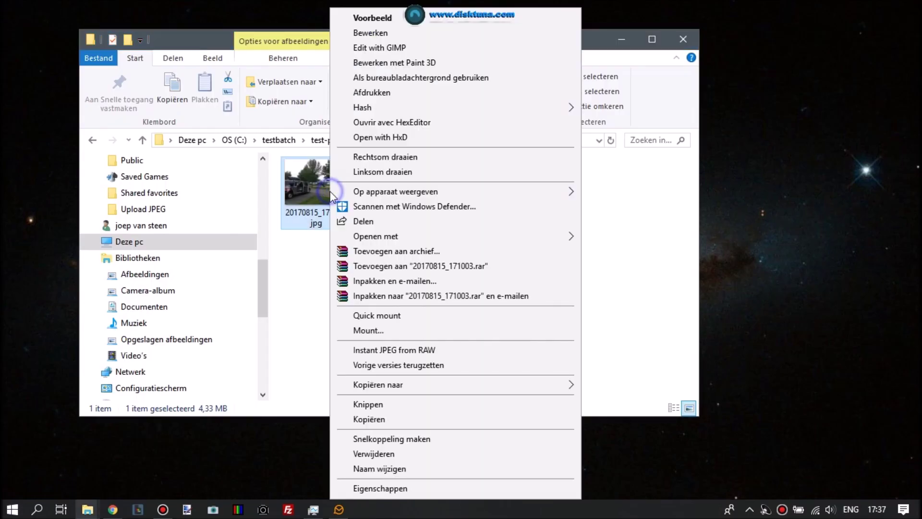
{"action": "mouse_move", "coordinate": [515, 236]}
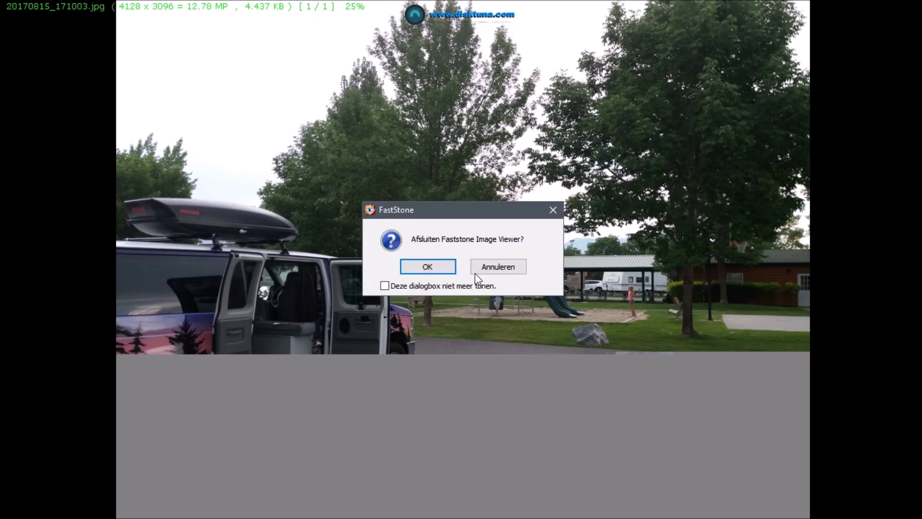
{"action": "left_click", "coordinate": [443, 271]}
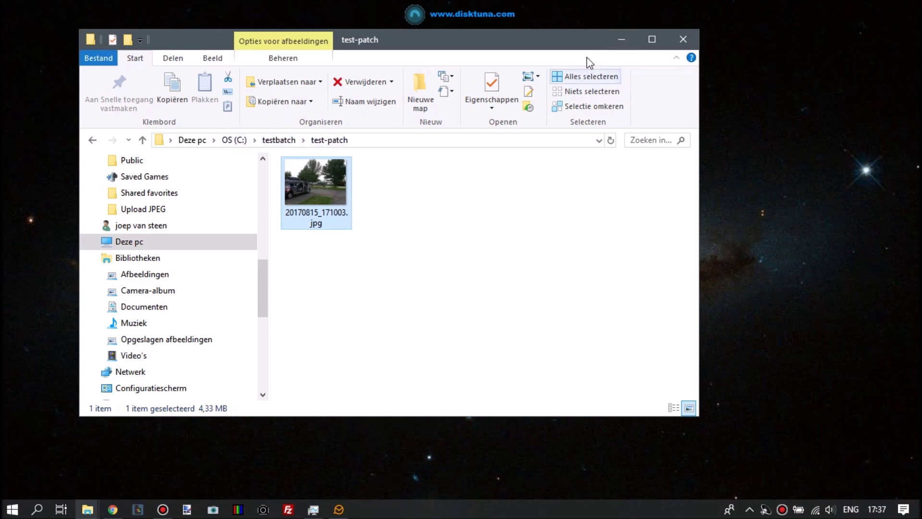
Minimize Explorer, launch JPEG-Repair Toolkit and choose the Patch bitstream tool.
{"action": "left_click", "coordinate": [612, 32]}
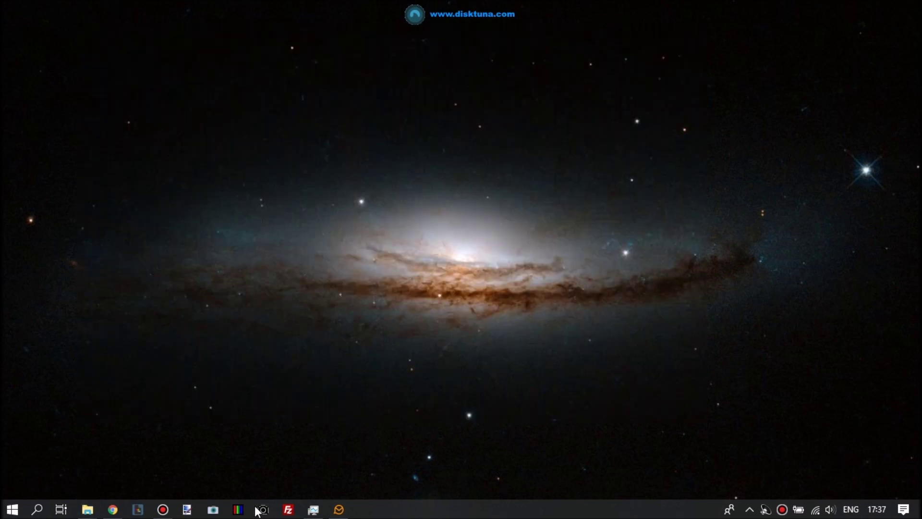
{"action": "left_click", "coordinate": [238, 509]}
{"action": "left_click", "coordinate": [465, 402]}
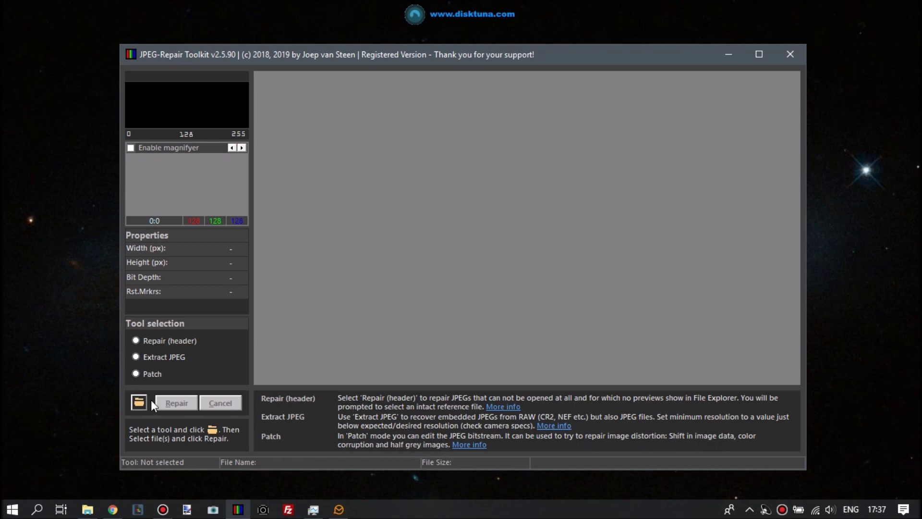
{"action": "left_click", "coordinate": [136, 373]}
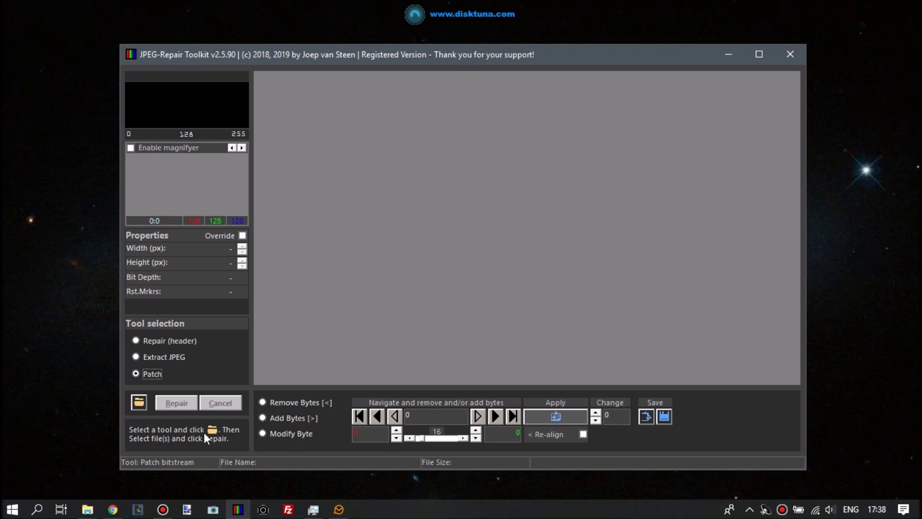
Load C:\testbatch\test-patch\20170815_171003.jpg and run Repair, which reports invalid JPEG markers.
{"action": "left_click", "coordinate": [140, 402]}
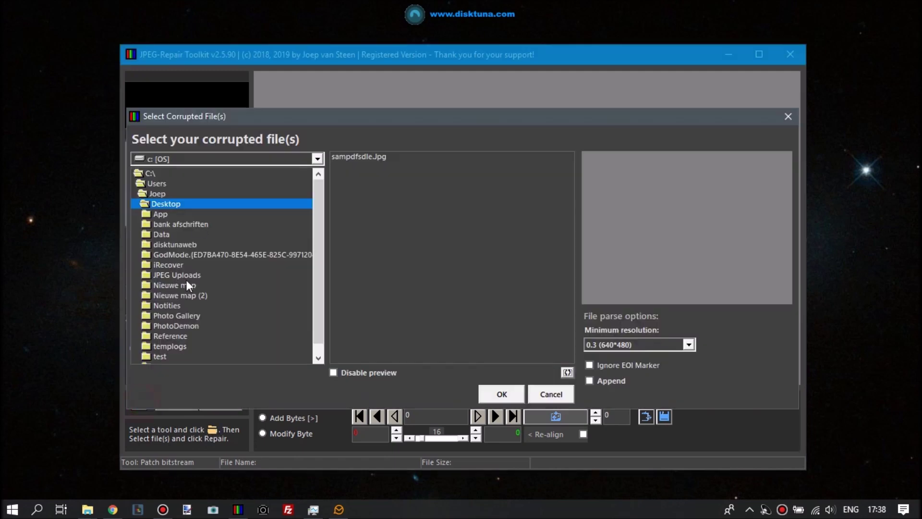
{"action": "double_click", "coordinate": [170, 173]}
{"action": "scroll", "coordinate": [195, 255], "scroll_direction": "down", "scroll_amount": 8}
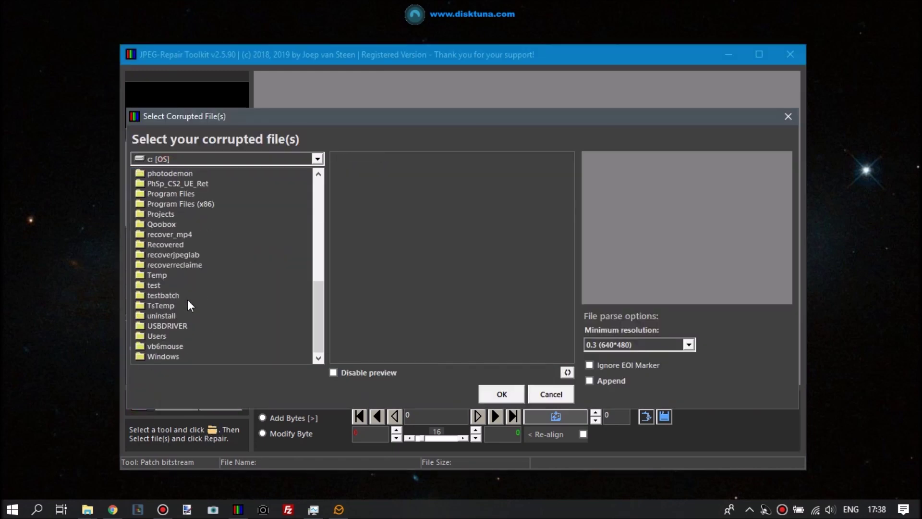
{"action": "double_click", "coordinate": [173, 296]}
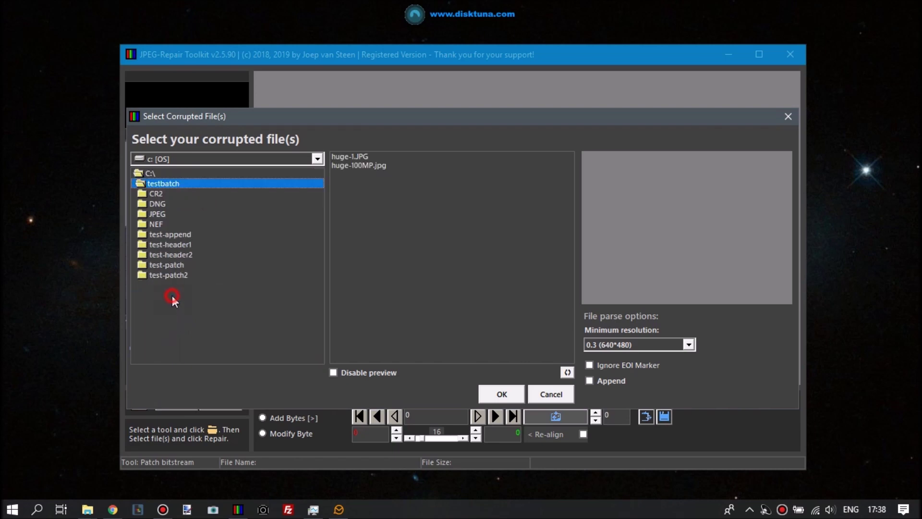
{"action": "double_click", "coordinate": [172, 267]}
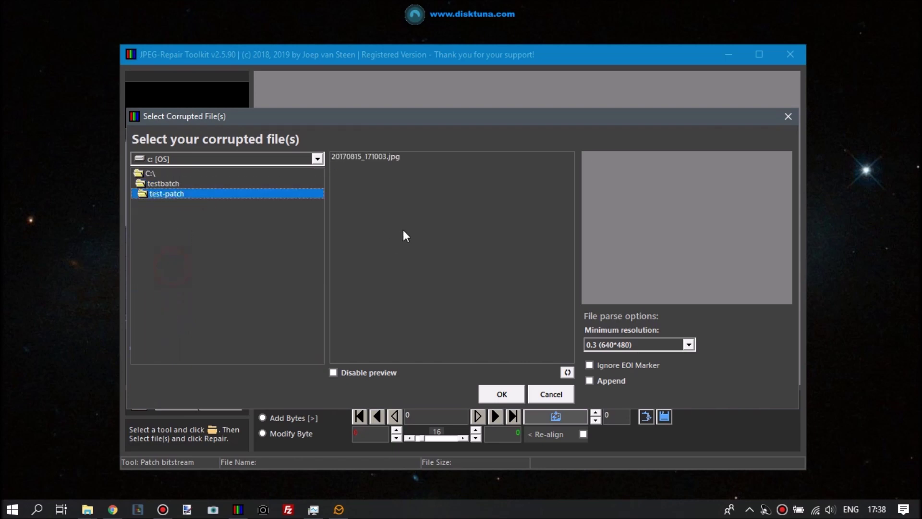
{"action": "left_click", "coordinate": [379, 154]}
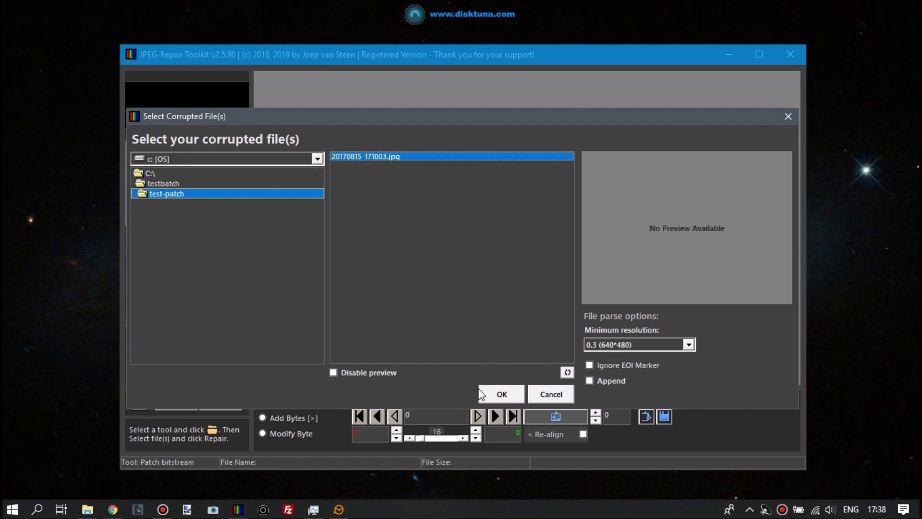
{"action": "left_click", "coordinate": [501, 393]}
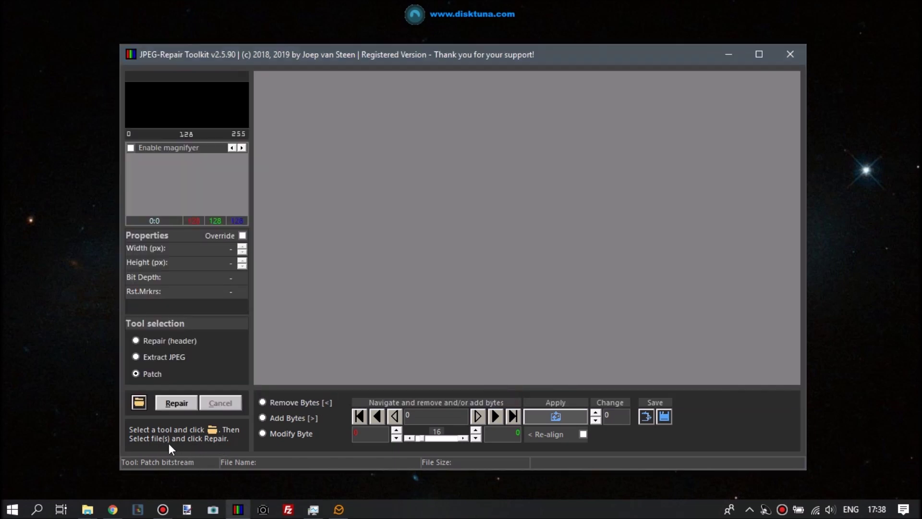
{"action": "left_click", "coordinate": [174, 401]}
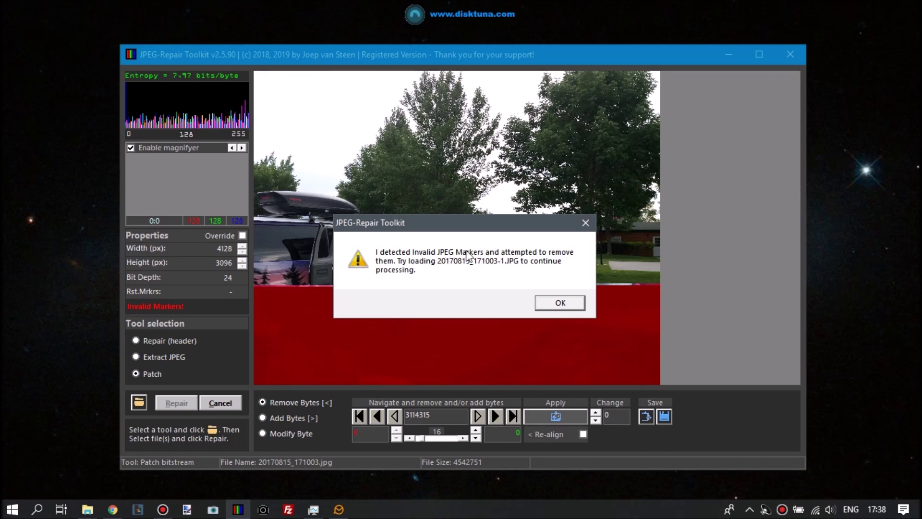
Dismiss the invalid-markers warning and load the cleaned copy 20170815_171003-1.JPG.
{"action": "left_click", "coordinate": [547, 304]}
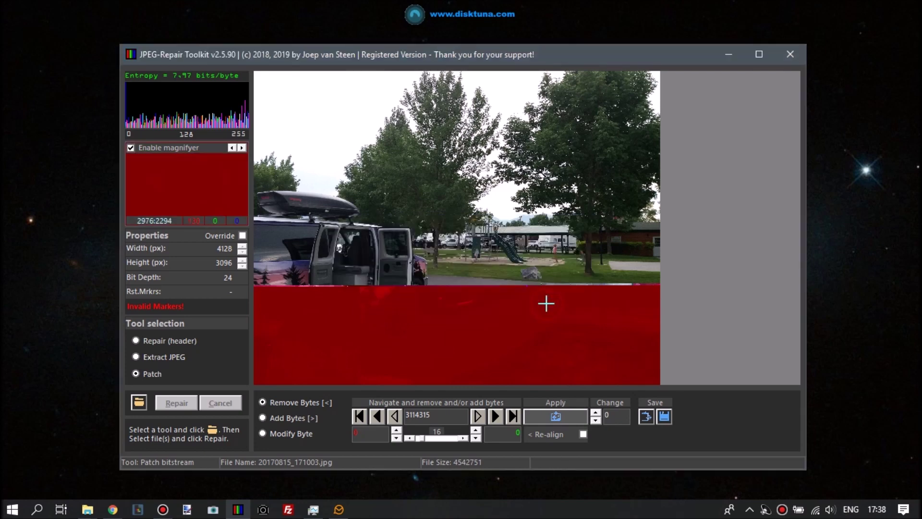
{"action": "left_click", "coordinate": [137, 405]}
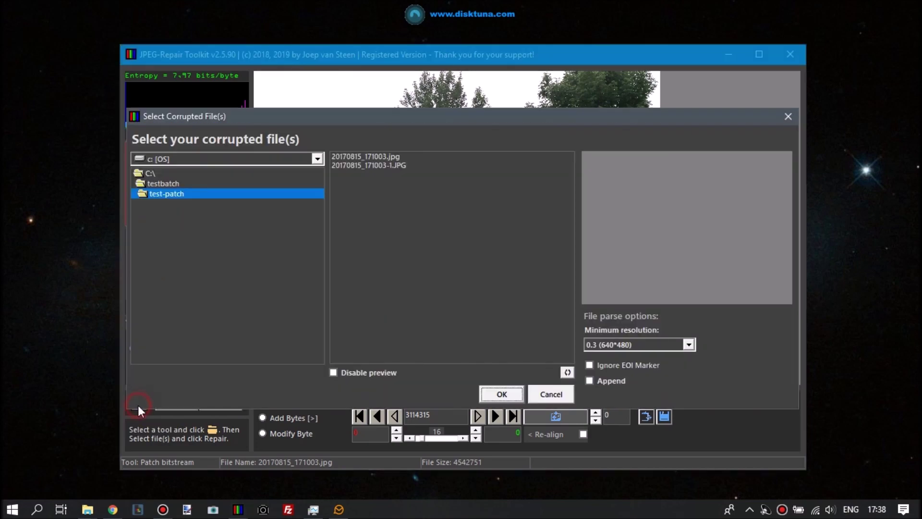
{"action": "left_click", "coordinate": [386, 165]}
{"action": "left_click", "coordinate": [499, 395]}
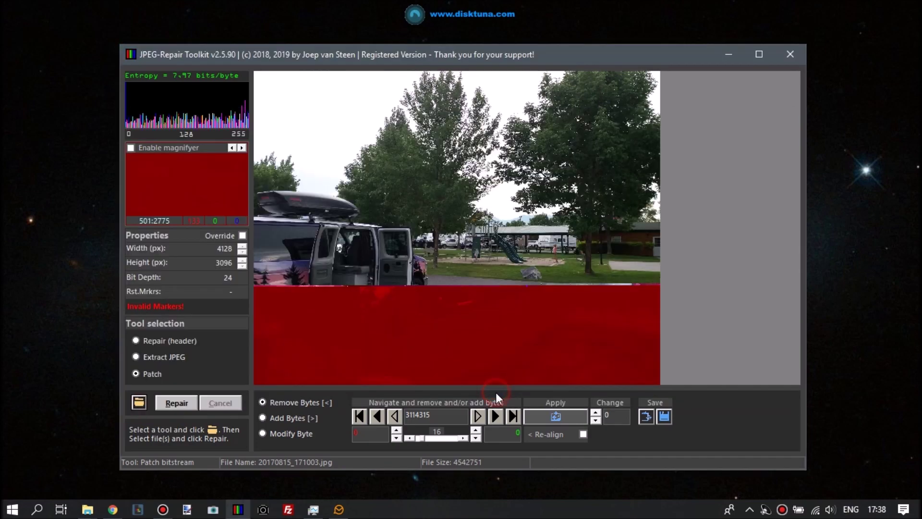
Run Repair on 20170815_171003-1.JPG and acknowledge the decoding errors starting at byte 3079150.
{"action": "left_click", "coordinate": [182, 400]}
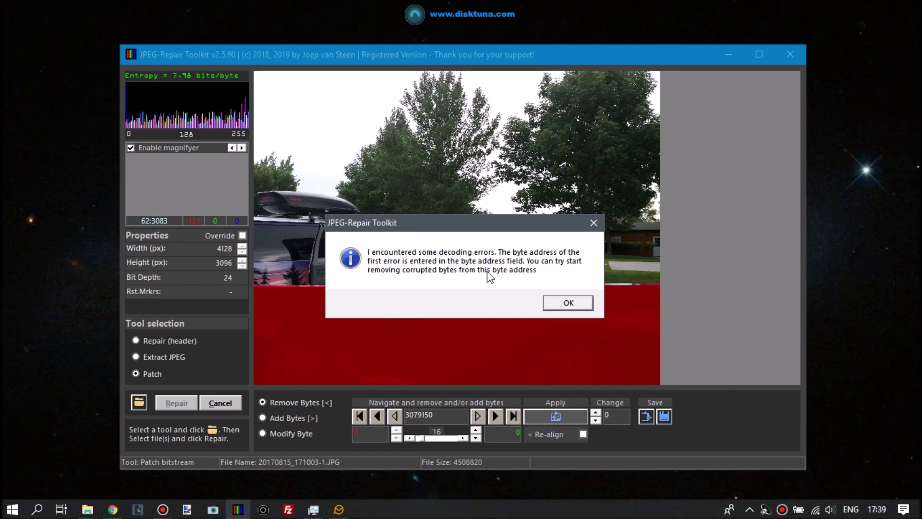
{"action": "left_click", "coordinate": [562, 303]}
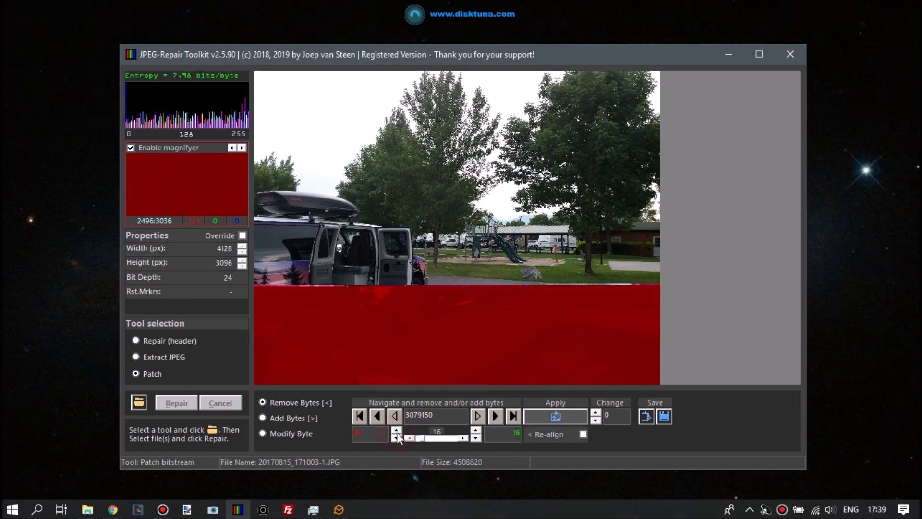
Apply the removal of 32 bytes at address 3079150.
{"action": "left_click", "coordinate": [571, 418]}
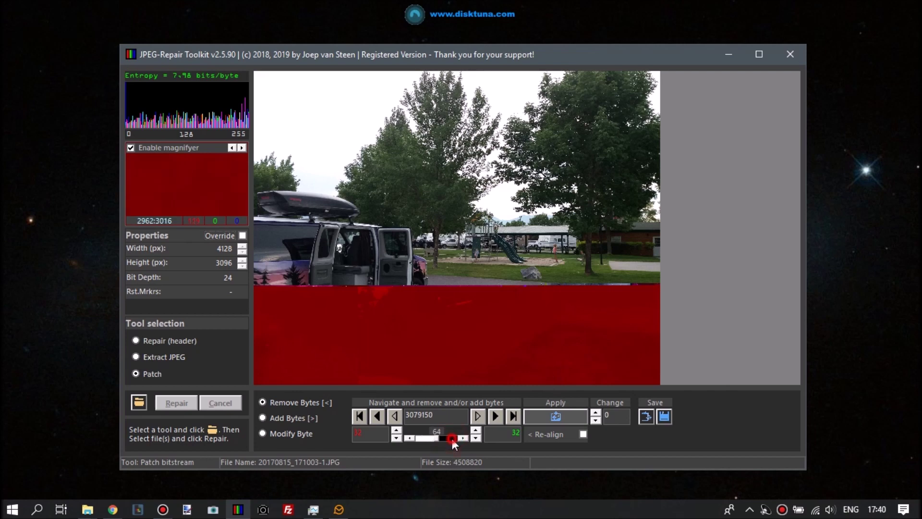
Raise the removed-byte count to 1824, then 3872, applying each to preview the photo.
{"action": "left_click", "coordinate": [396, 430]}
{"action": "left_click", "coordinate": [398, 430]}
{"action": "left_click", "coordinate": [397, 430]}
{"action": "left_click", "coordinate": [554, 417]}
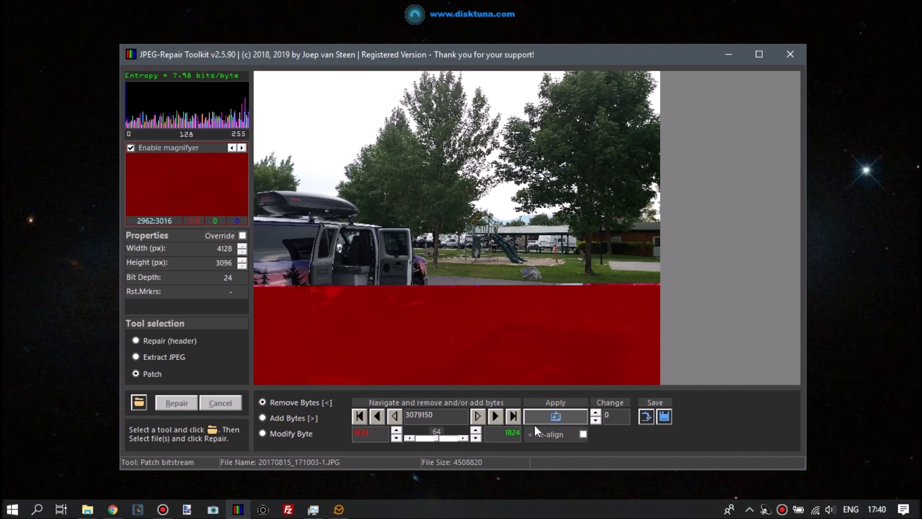
{"action": "left_click", "coordinate": [397, 430]}
{"action": "left_click", "coordinate": [397, 434]}
{"action": "left_click_drag", "start_coordinate": [397, 434], "coordinate": [397, 435]}
{"action": "left_click", "coordinate": [544, 419]}
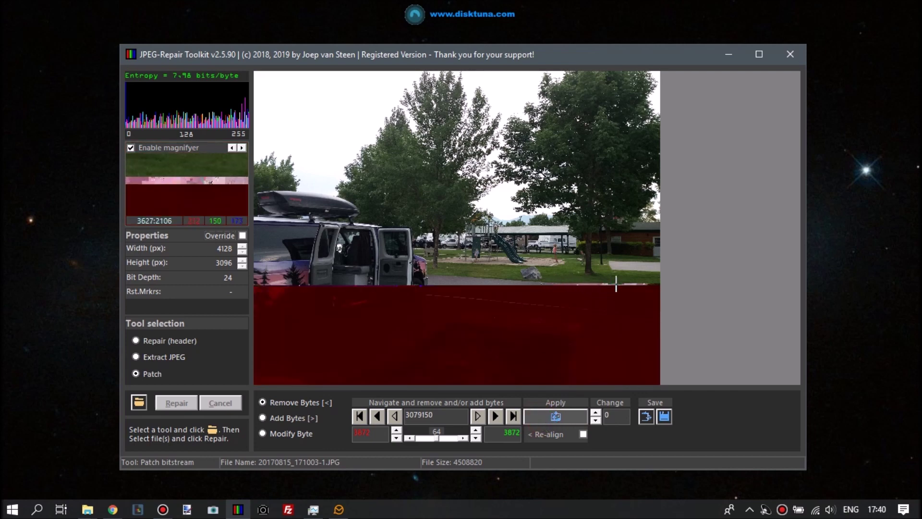
Increase the byte count again, preview it, and keep raising it toward 7008 bytes.
{"action": "left_click", "coordinate": [396, 429]}
{"action": "left_click", "coordinate": [396, 429]}
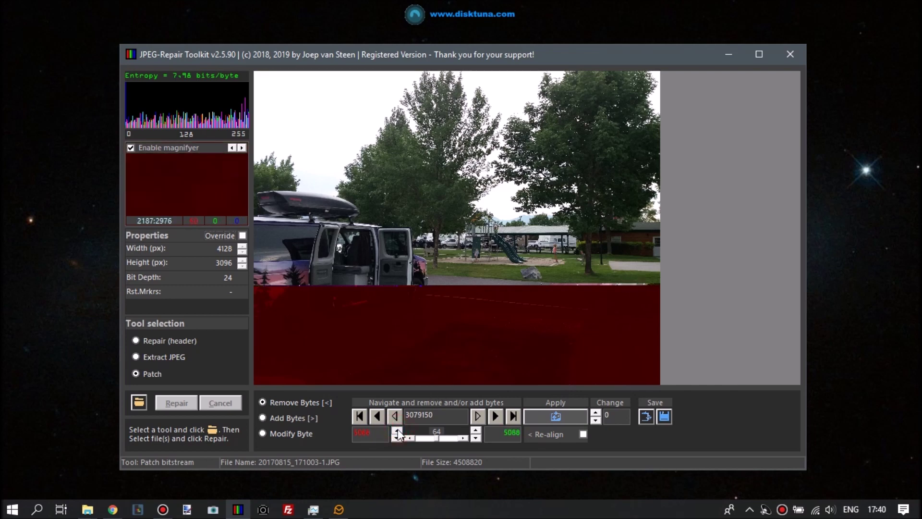
{"action": "left_click", "coordinate": [537, 415]}
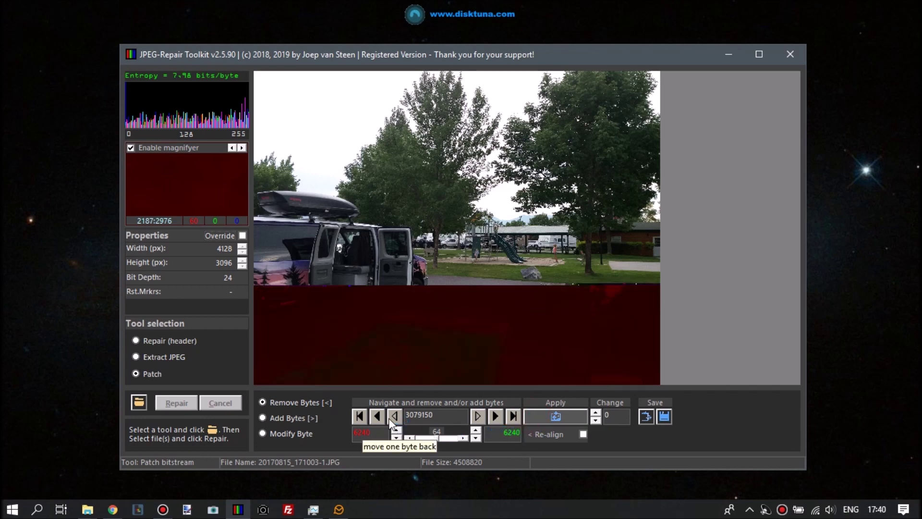
{"action": "left_click", "coordinate": [397, 430]}
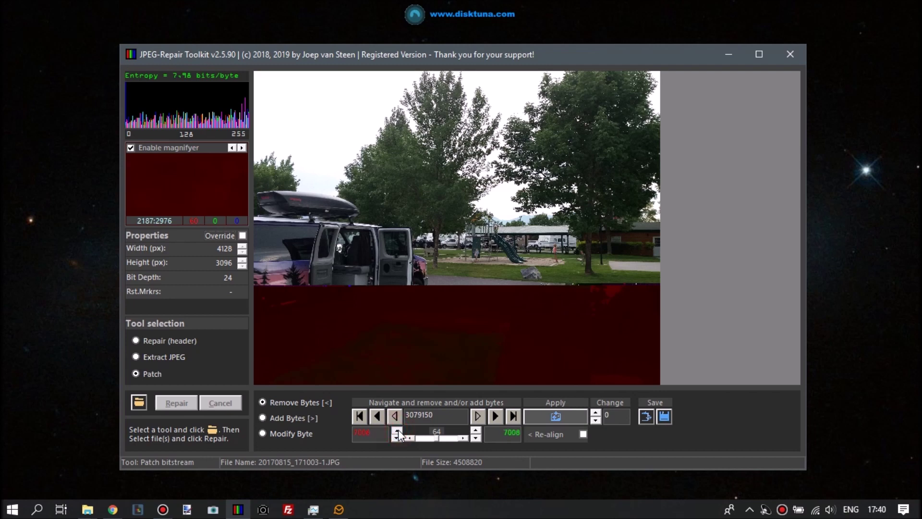
{"action": "left_click_drag", "start_coordinate": [398, 431], "coordinate": [398, 431]}
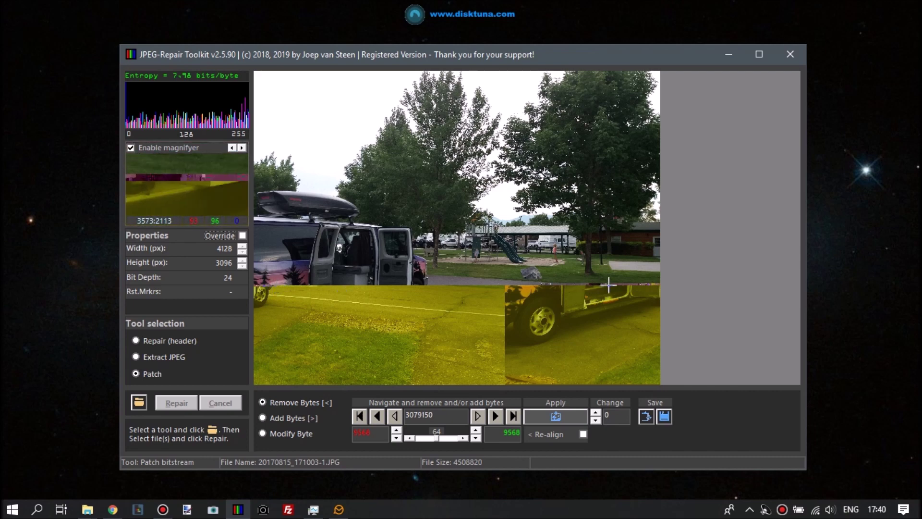
Raise the byte count a few increments and apply to preview the result.
{"action": "left_click", "coordinate": [397, 430]}
{"action": "left_click", "coordinate": [397, 430]}
{"action": "left_click", "coordinate": [397, 430]}
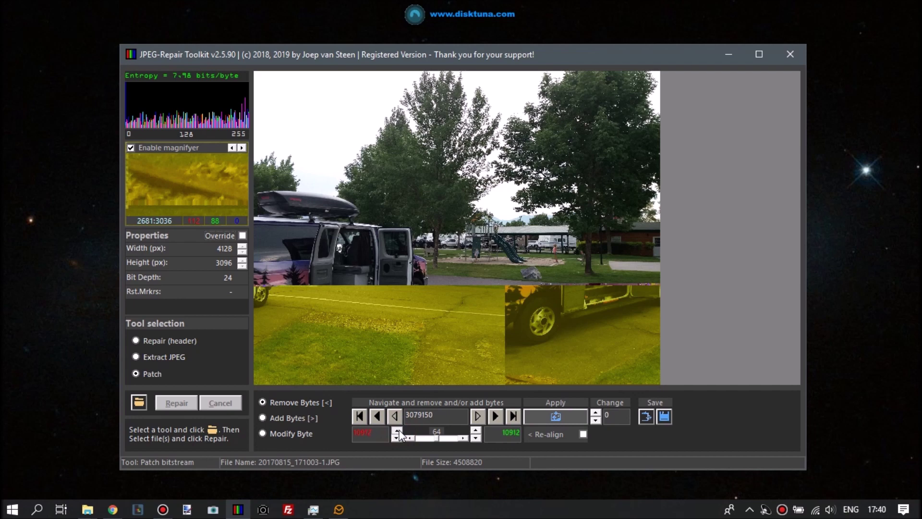
{"action": "left_click", "coordinate": [545, 420]}
Push the removed-byte count considerably higher and apply again.
{"action": "left_click", "coordinate": [398, 429]}
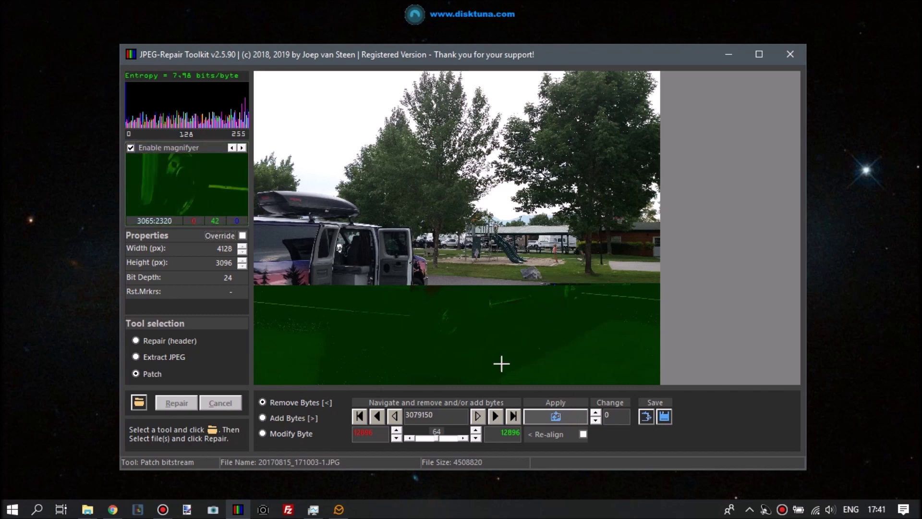
{"action": "left_click", "coordinate": [396, 430]}
{"action": "left_click", "coordinate": [396, 430]}
{"action": "left_click", "coordinate": [396, 430]}
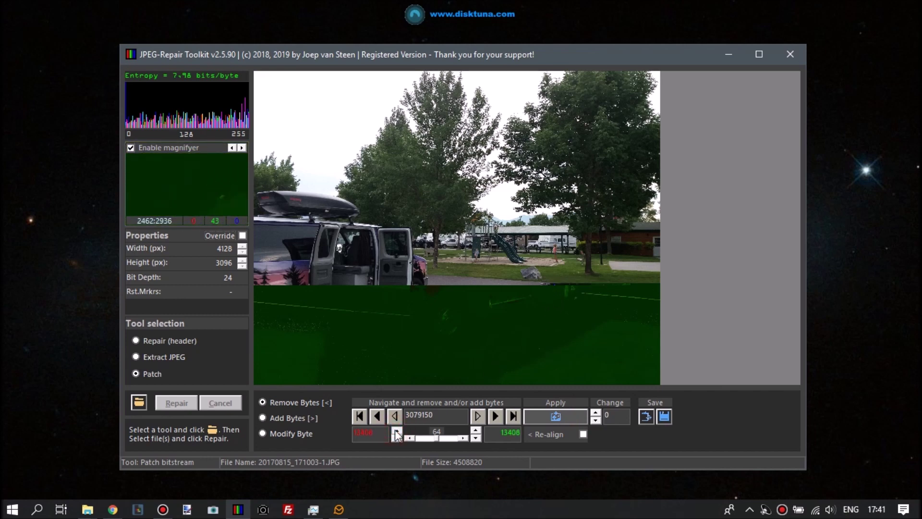
{"action": "left_click", "coordinate": [395, 430]}
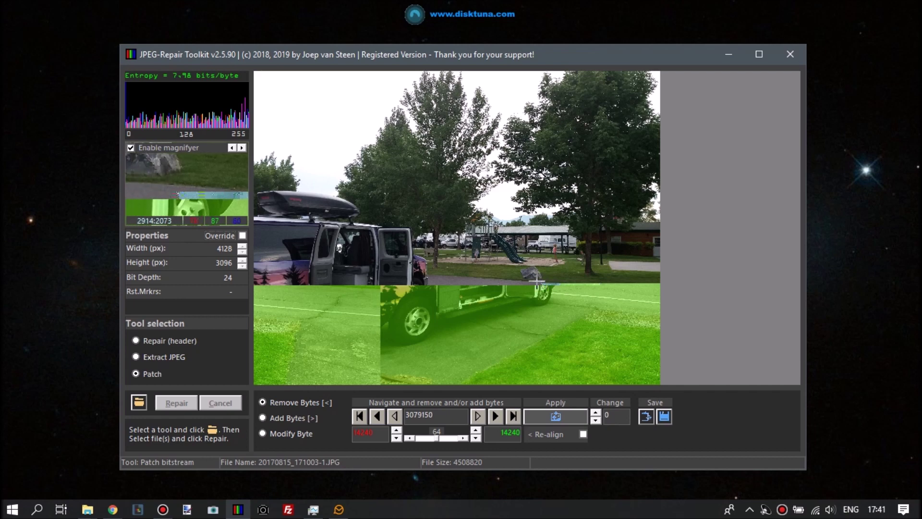
{"action": "left_click", "coordinate": [397, 429]}
{"action": "left_click", "coordinate": [397, 429]}
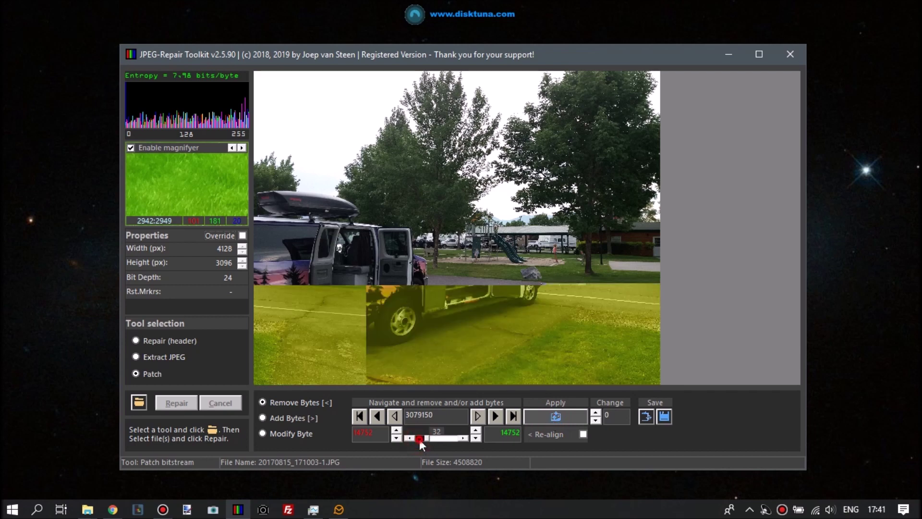
{"action": "left_click", "coordinate": [396, 429]}
{"action": "left_click", "coordinate": [397, 429]}
{"action": "left_click", "coordinate": [397, 429]}
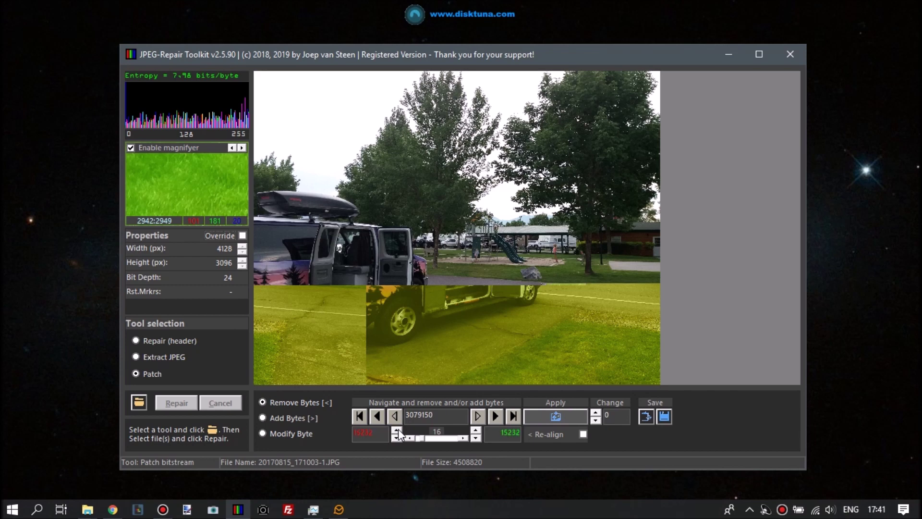
{"action": "left_click", "coordinate": [551, 418]}
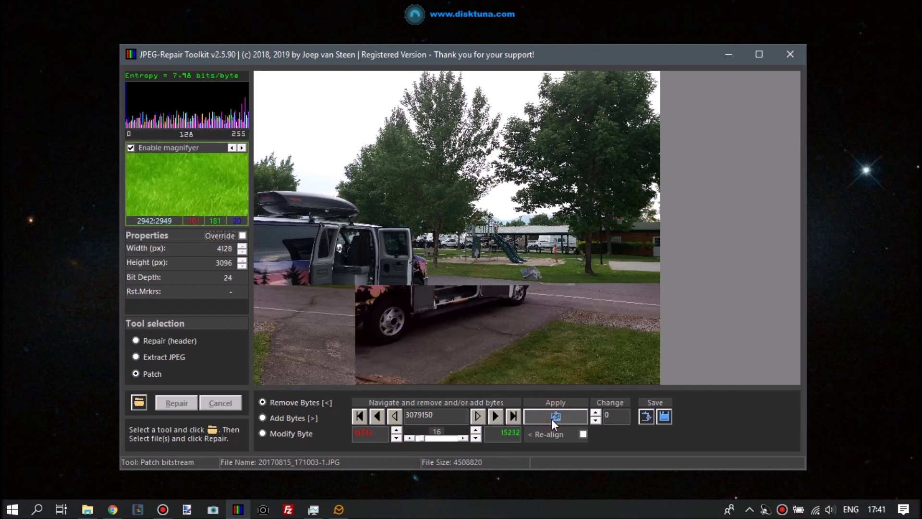
Fine-tune the byte count upward in small steps and re-preview the photo.
{"action": "left_click", "coordinate": [395, 429]}
{"action": "left_click", "coordinate": [397, 429]}
{"action": "left_click", "coordinate": [398, 429]}
{"action": "left_click", "coordinate": [396, 429]}
{"action": "left_click", "coordinate": [397, 429]}
{"action": "left_click", "coordinate": [397, 428]}
{"action": "left_click", "coordinate": [397, 429]}
{"action": "left_click", "coordinate": [556, 415]}
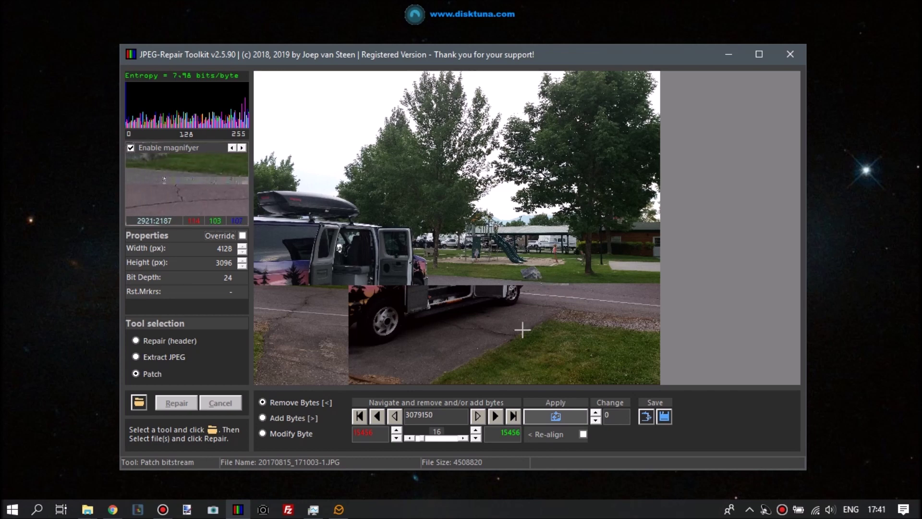
Move the patch point back one MCU to 3079031, nudge the count up and apply.
{"action": "left_click", "coordinate": [379, 414]}
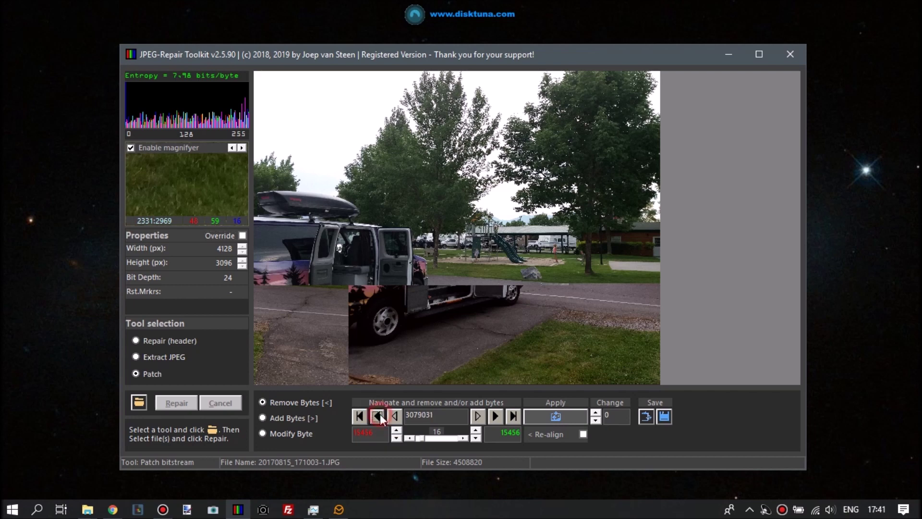
{"action": "left_click", "coordinate": [396, 431]}
{"action": "left_click", "coordinate": [396, 431]}
{"action": "left_click", "coordinate": [396, 432]}
{"action": "left_click", "coordinate": [549, 417]}
Keep nudging and previewing until 16160 bytes restore natural colours, then maximize the window.
{"action": "left_click", "coordinate": [396, 430]}
{"action": "left_click", "coordinate": [397, 430]}
{"action": "left_click", "coordinate": [396, 430]}
{"action": "left_click", "coordinate": [397, 430]}
{"action": "left_click", "coordinate": [396, 430]}
{"action": "left_click", "coordinate": [396, 430]}
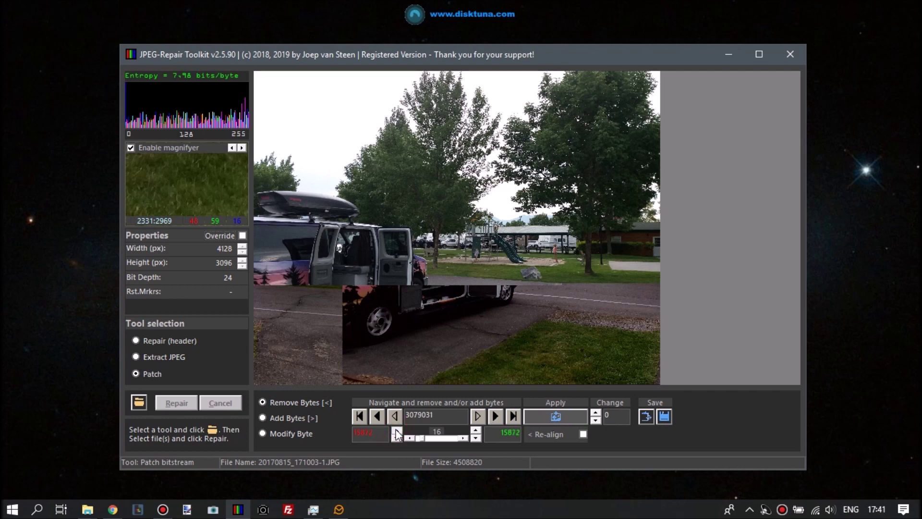
{"action": "left_click", "coordinate": [397, 430]}
{"action": "left_click", "coordinate": [396, 431]}
{"action": "left_click", "coordinate": [396, 431]}
{"action": "left_click", "coordinate": [396, 431]}
{"action": "left_click", "coordinate": [396, 431]}
{"action": "left_click", "coordinate": [396, 431]}
{"action": "left_click", "coordinate": [397, 430]}
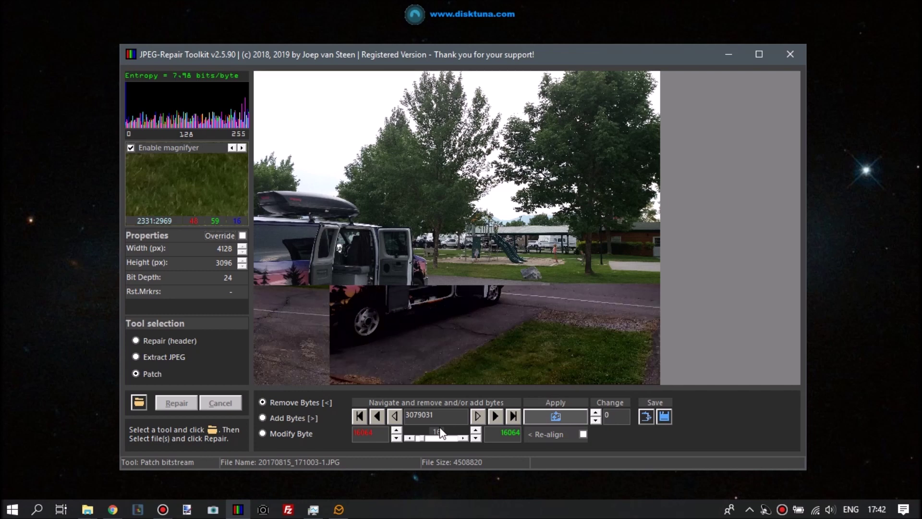
{"action": "left_click", "coordinate": [397, 431]}
{"action": "left_click", "coordinate": [396, 431]}
{"action": "left_click", "coordinate": [556, 425]}
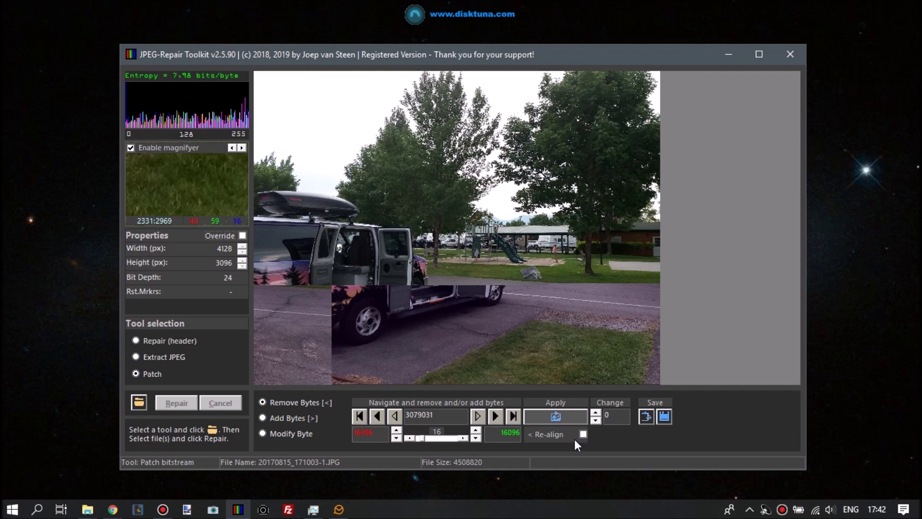
{"action": "left_click", "coordinate": [396, 431]}
{"action": "left_click", "coordinate": [556, 418]}
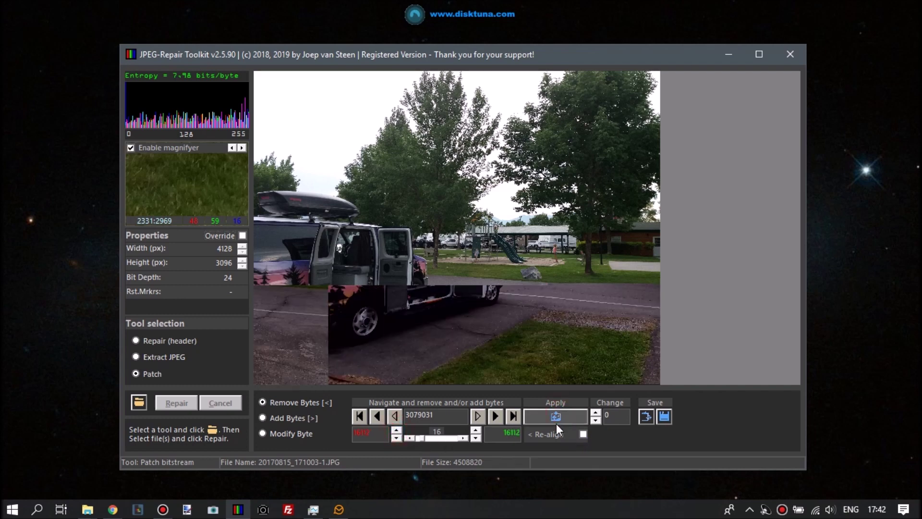
{"action": "left_click", "coordinate": [396, 431]}
{"action": "left_click", "coordinate": [549, 415]}
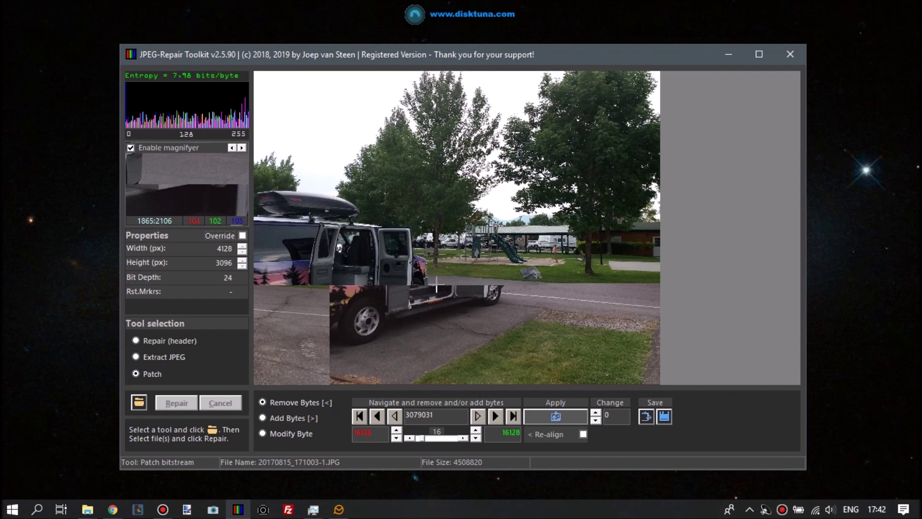
{"action": "left_click", "coordinate": [396, 429]}
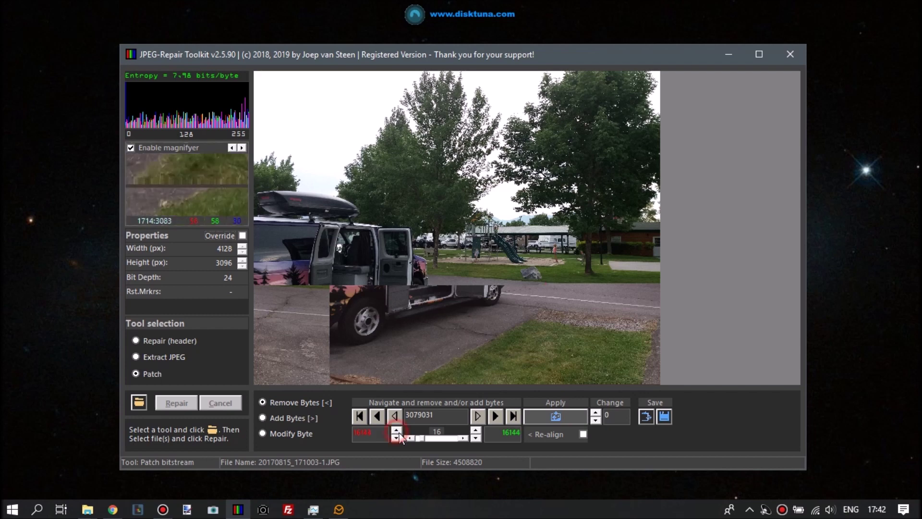
{"action": "left_click", "coordinate": [549, 416]}
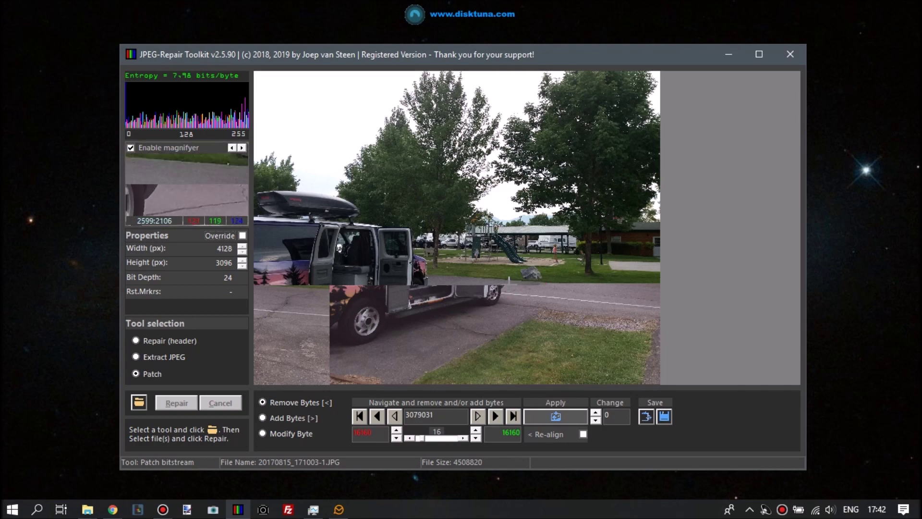
{"action": "left_click", "coordinate": [759, 54]}
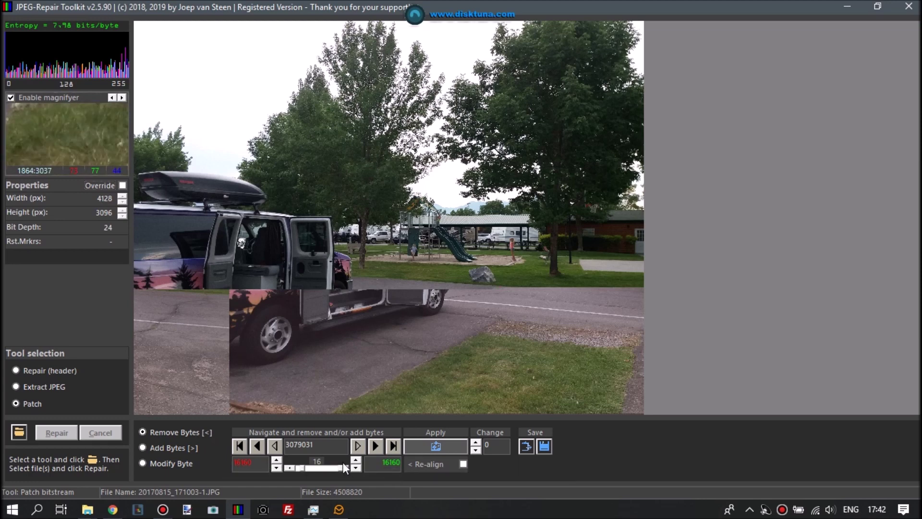
Raise the removed bytes to 16208, apply the preview, and switch on Re-align.
{"action": "left_click", "coordinate": [276, 459]}
{"action": "left_click", "coordinate": [454, 398]}
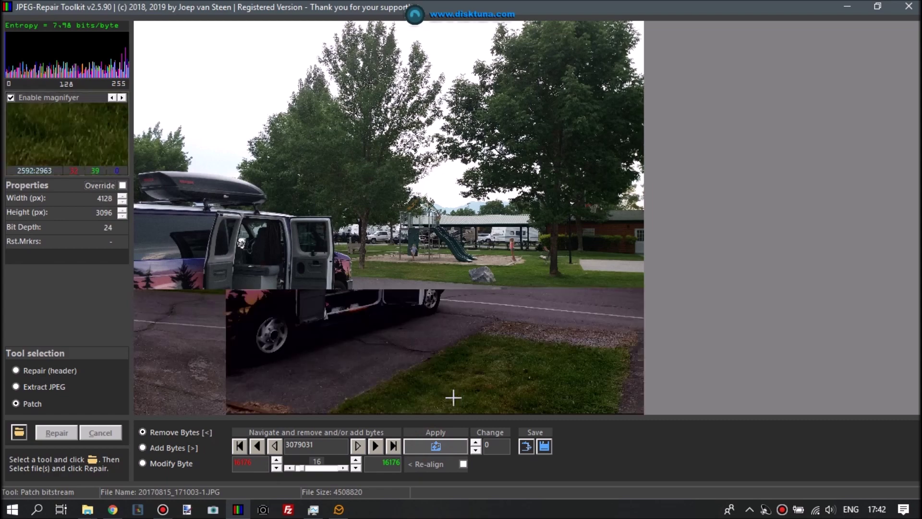
{"action": "left_click", "coordinate": [276, 459]}
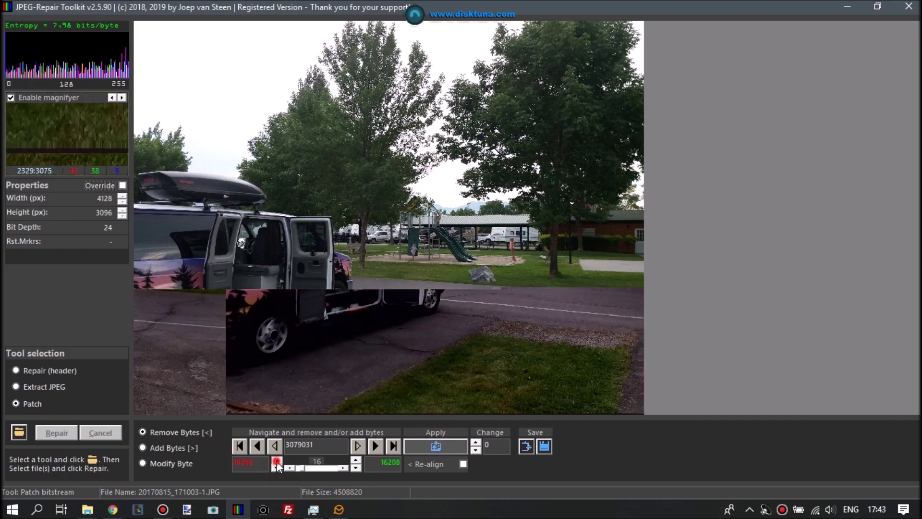
{"action": "left_click", "coordinate": [442, 451]}
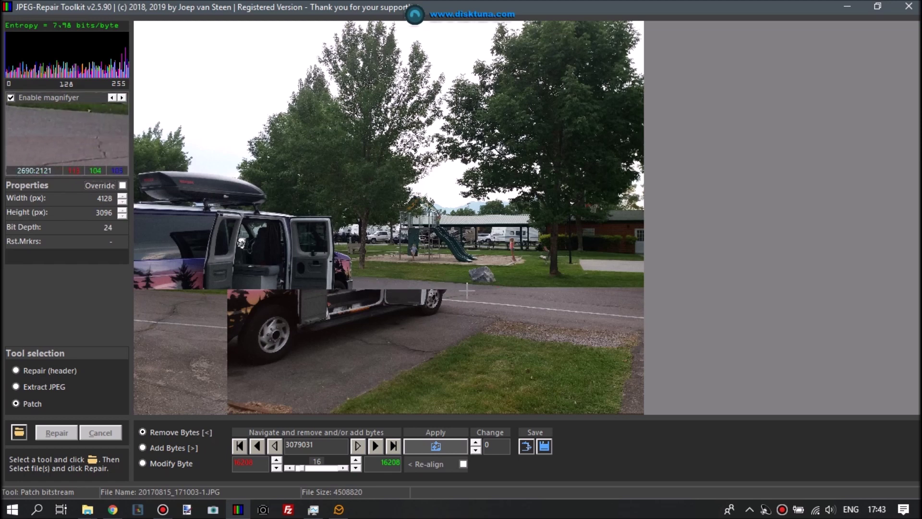
{"action": "left_click", "coordinate": [464, 466]}
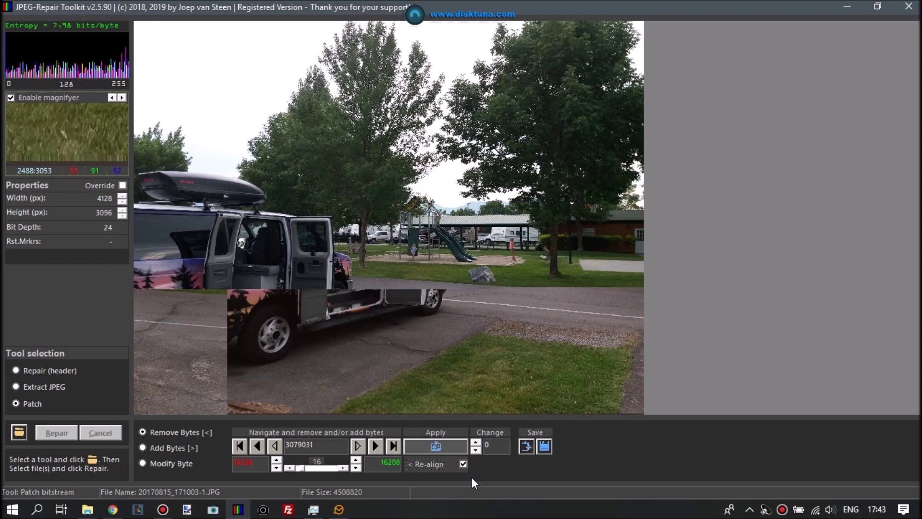
Raise the re-align byte count several steps and preview the shifted lower half.
{"action": "left_click", "coordinate": [446, 446]}
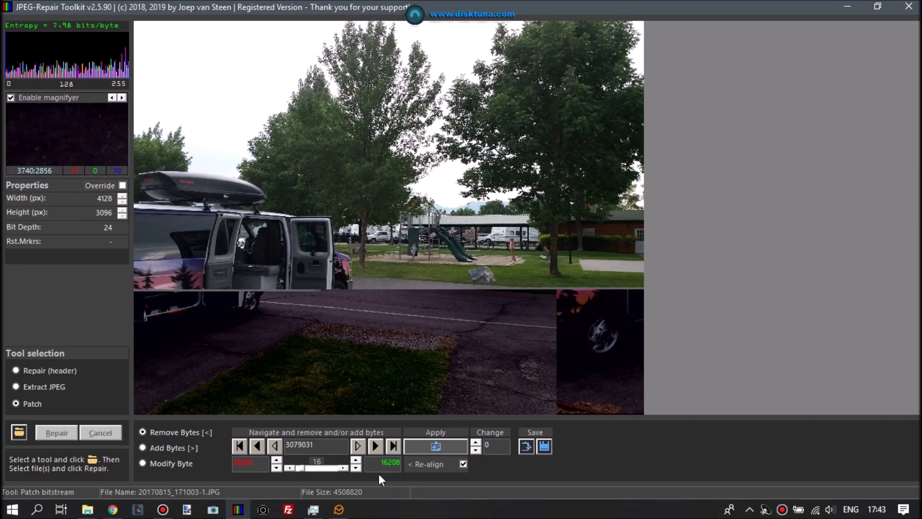
{"action": "left_click", "coordinate": [356, 459]}
{"action": "left_click", "coordinate": [357, 460]}
{"action": "left_click", "coordinate": [356, 460]}
{"action": "left_click", "coordinate": [356, 461]}
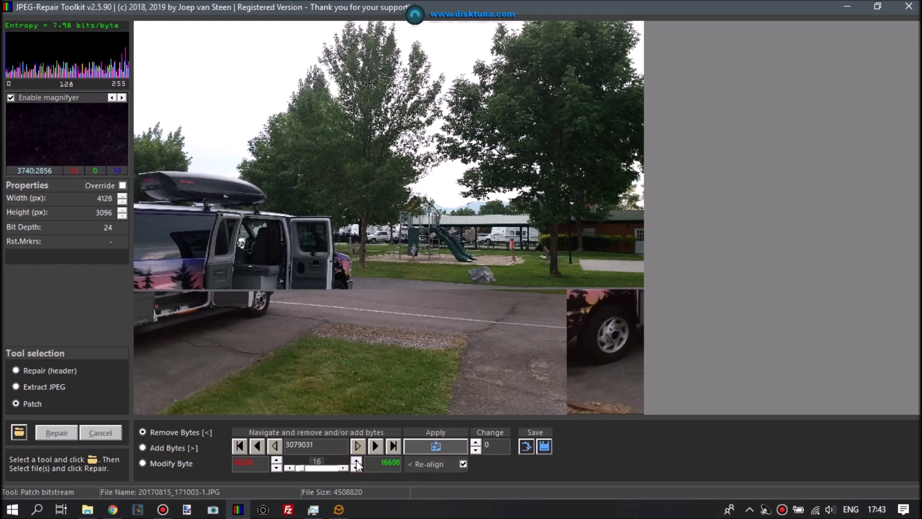
{"action": "left_click", "coordinate": [357, 462]}
{"action": "left_click", "coordinate": [356, 461]}
{"action": "left_click", "coordinate": [435, 448]}
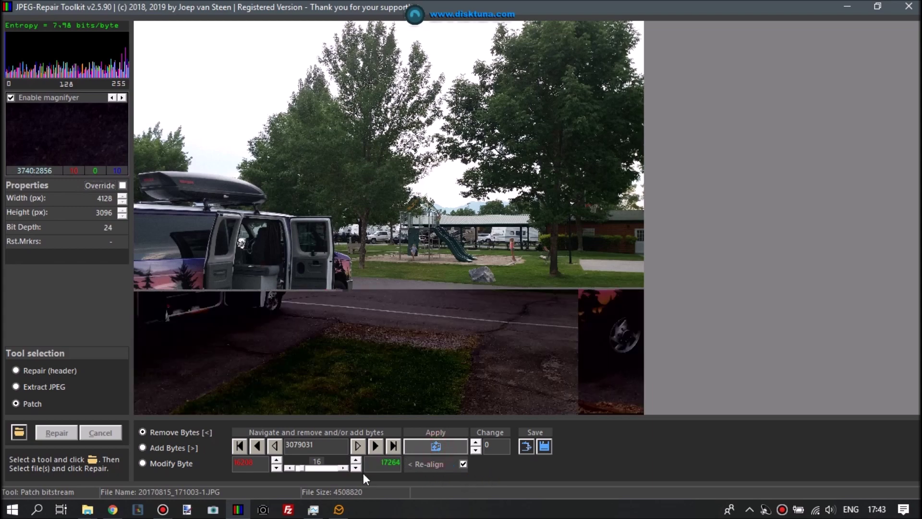
Keep increasing the byte count, applying the patch after each raise.
{"action": "left_click", "coordinate": [356, 462]}
{"action": "left_click_drag", "start_coordinate": [356, 461], "coordinate": [359, 460]}
{"action": "left_click", "coordinate": [426, 448]}
{"action": "left_click_drag", "start_coordinate": [357, 462], "coordinate": [356, 462]}
{"action": "left_click", "coordinate": [428, 449]}
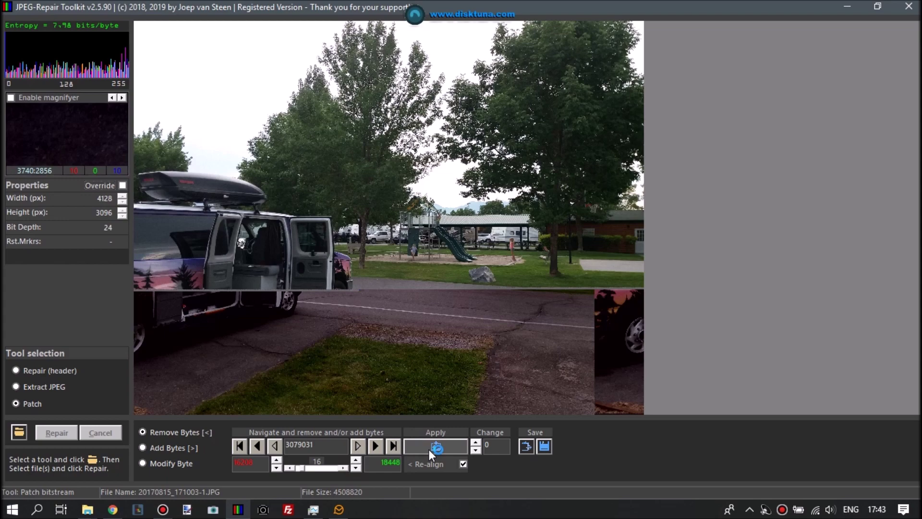
{"action": "left_click_drag", "start_coordinate": [356, 459], "coordinate": [357, 460]}
{"action": "left_click", "coordinate": [427, 449]}
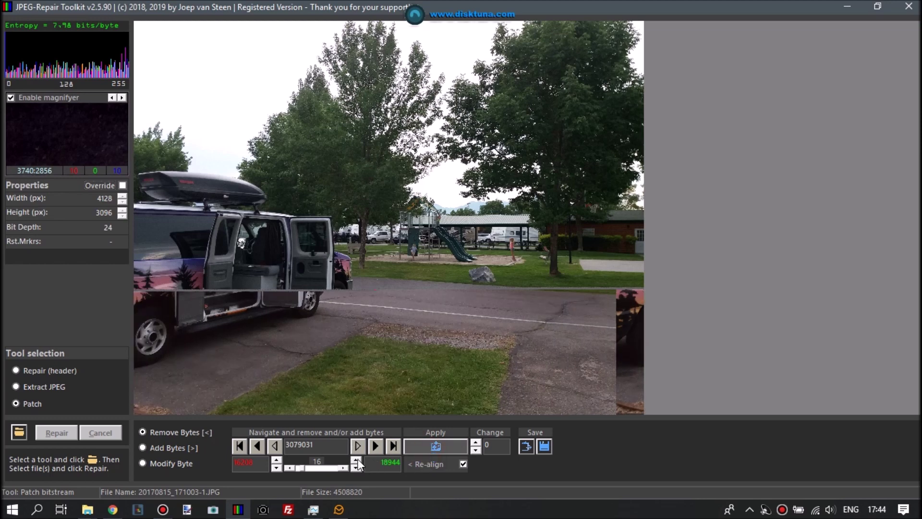
Raise the offset to 20496 and apply it so the van's wheels sit under its body.
{"action": "left_click_drag", "start_coordinate": [356, 460], "coordinate": [358, 461]}
{"action": "left_click", "coordinate": [426, 446]}
{"action": "left_click", "coordinate": [358, 460]}
{"action": "left_click_drag", "start_coordinate": [359, 459], "coordinate": [361, 462]}
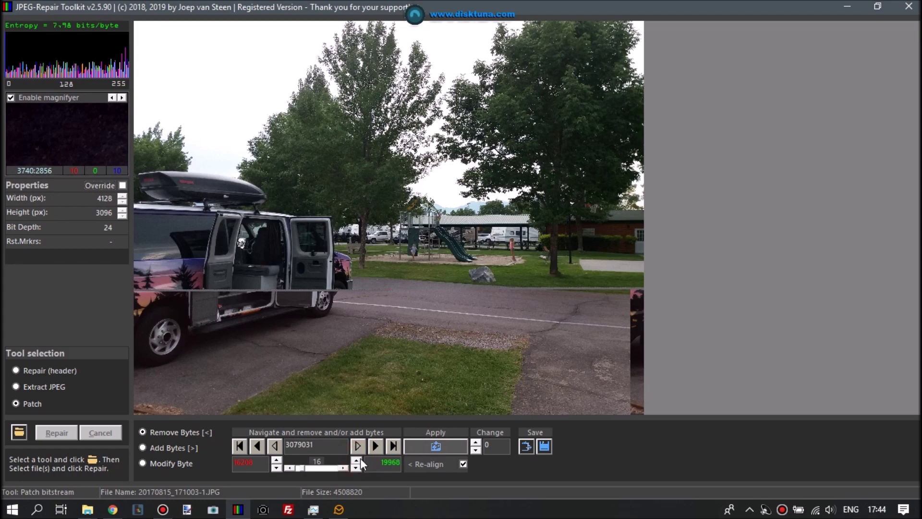
{"action": "left_click", "coordinate": [426, 448]}
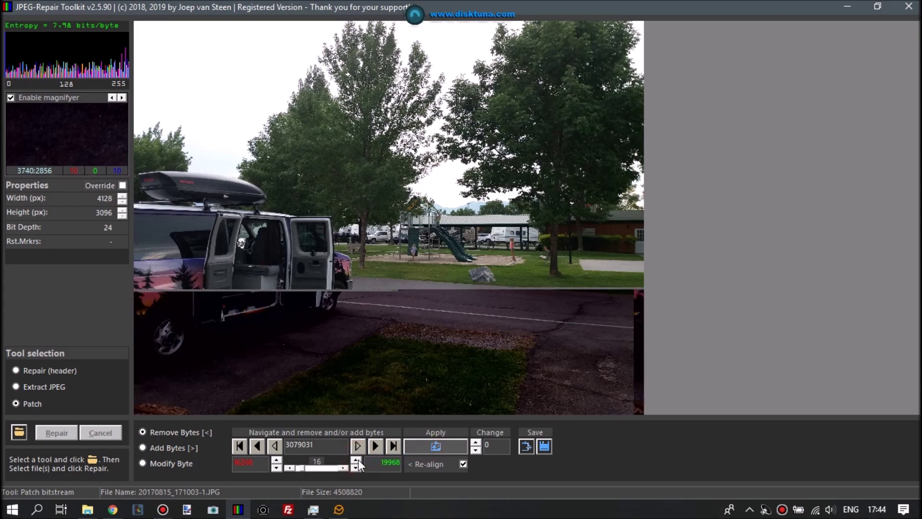
{"action": "left_click_drag", "start_coordinate": [359, 459], "coordinate": [358, 459]}
{"action": "left_click", "coordinate": [437, 451]}
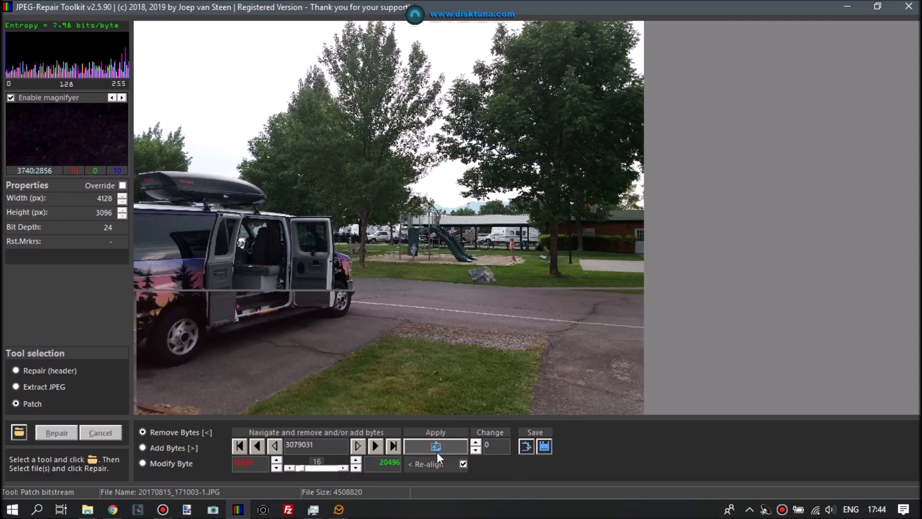
Lower the byte count through 20384 to 20368, applying the patch at each value.
{"action": "left_click", "coordinate": [358, 469]}
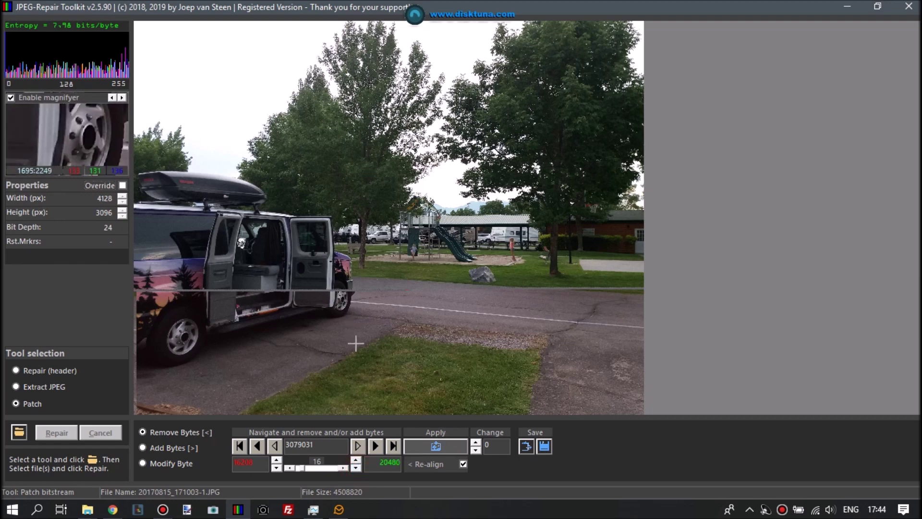
{"action": "left_click", "coordinate": [356, 468]}
{"action": "left_click", "coordinate": [420, 445]}
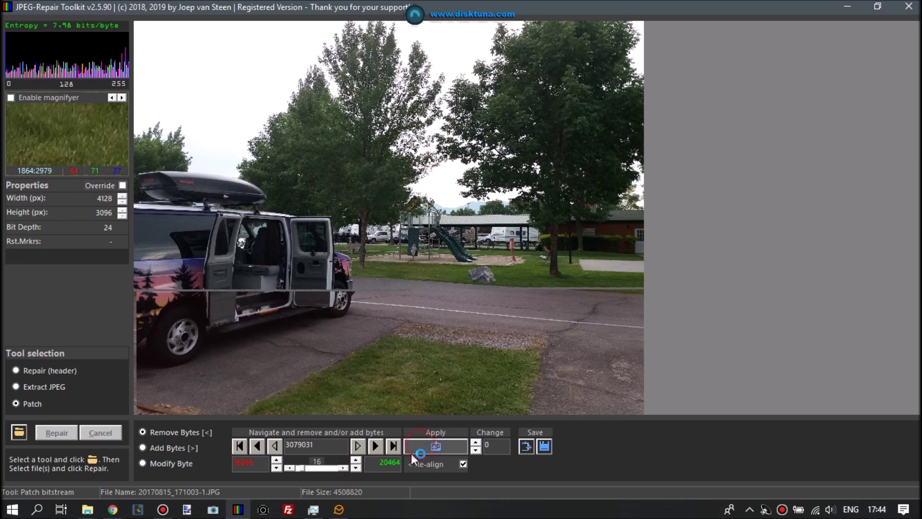
{"action": "left_click", "coordinate": [357, 468]}
{"action": "left_click", "coordinate": [357, 469]}
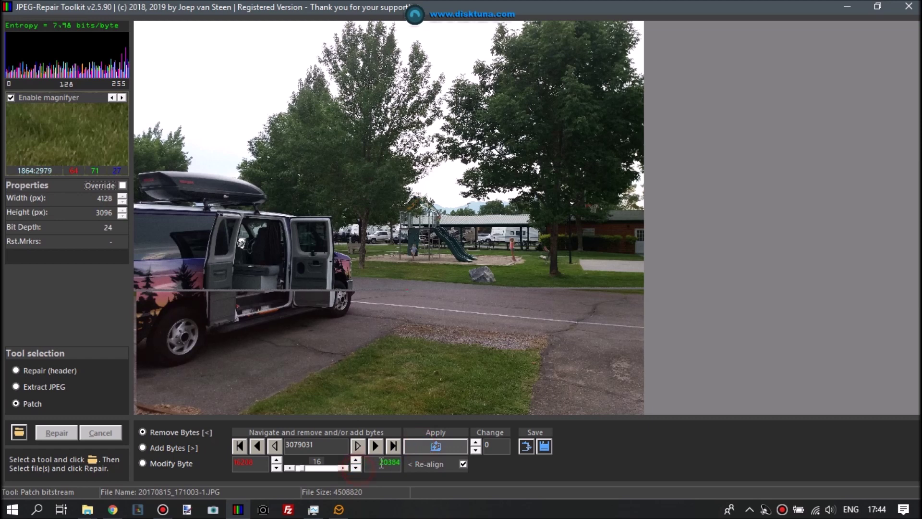
{"action": "left_click", "coordinate": [432, 451]}
{"action": "left_click", "coordinate": [356, 469]}
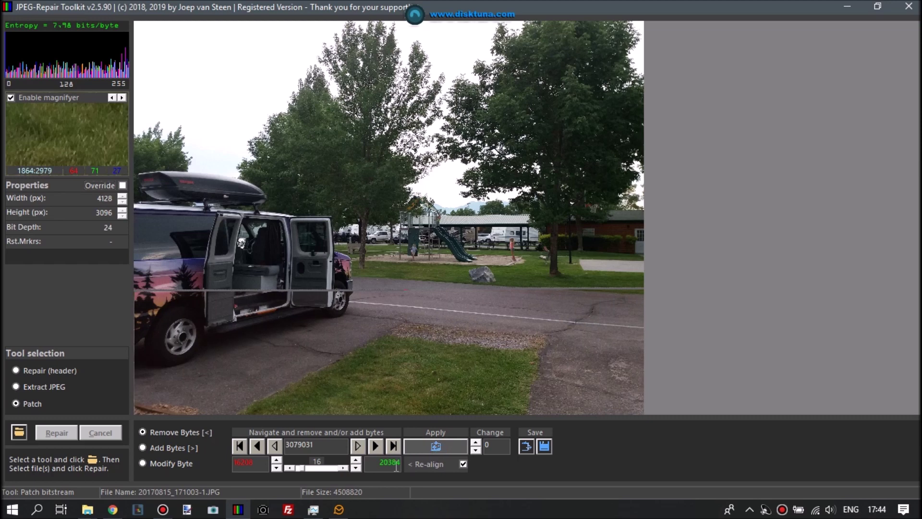
{"action": "left_click", "coordinate": [432, 448]}
Step down through 20352, 20336 and 20320 to 20304, applying each, then save the photo.
{"action": "left_click", "coordinate": [355, 469]}
{"action": "left_click", "coordinate": [431, 447]}
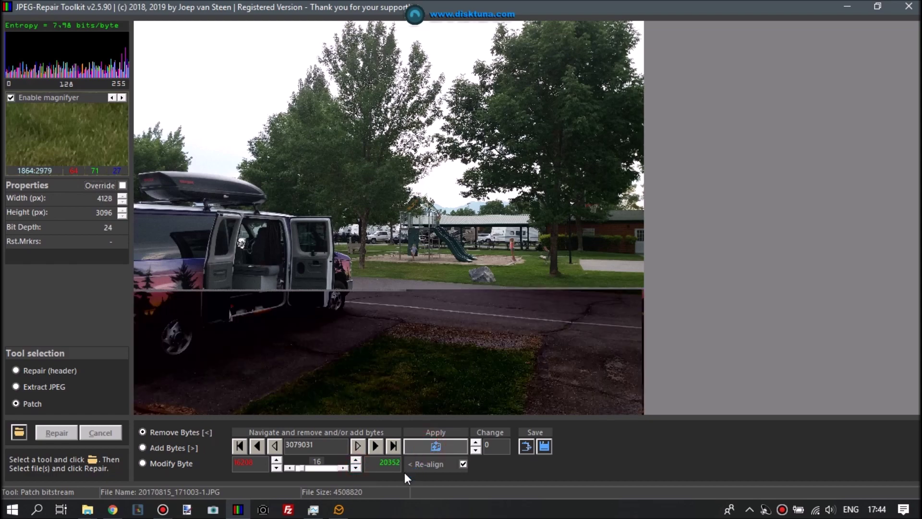
{"action": "left_click", "coordinate": [356, 469]}
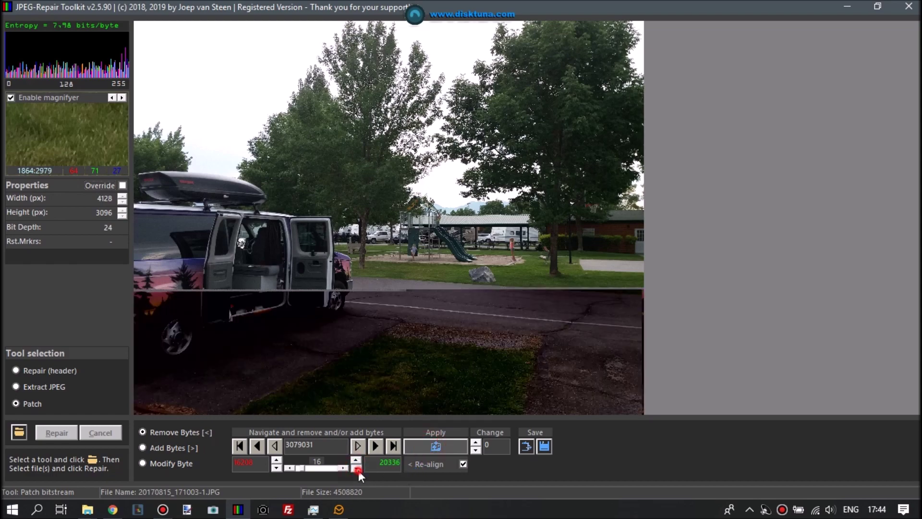
{"action": "left_click", "coordinate": [432, 449]}
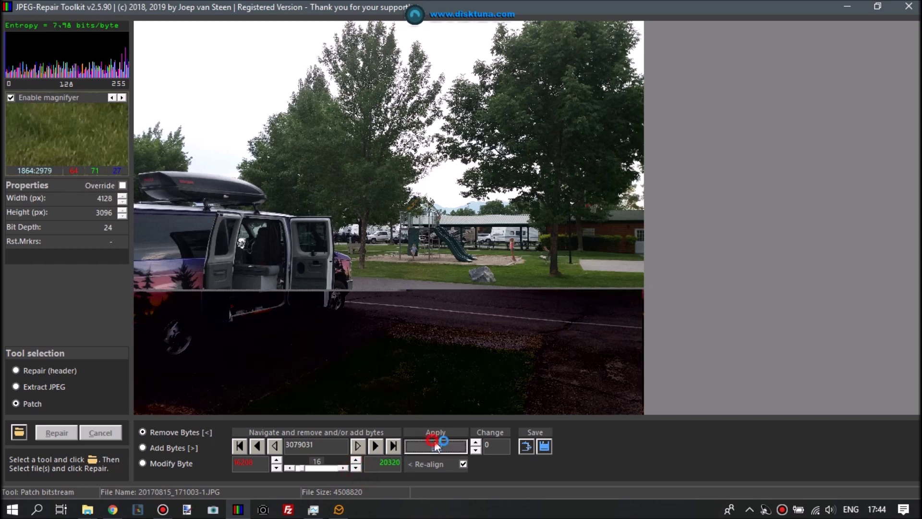
{"action": "left_click", "coordinate": [434, 446]}
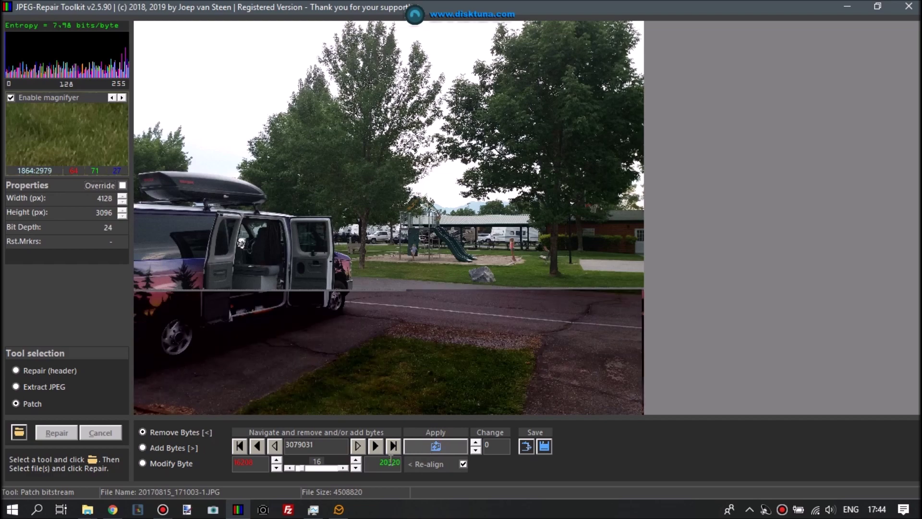
{"action": "left_click", "coordinate": [357, 468]}
{"action": "left_click", "coordinate": [430, 446]}
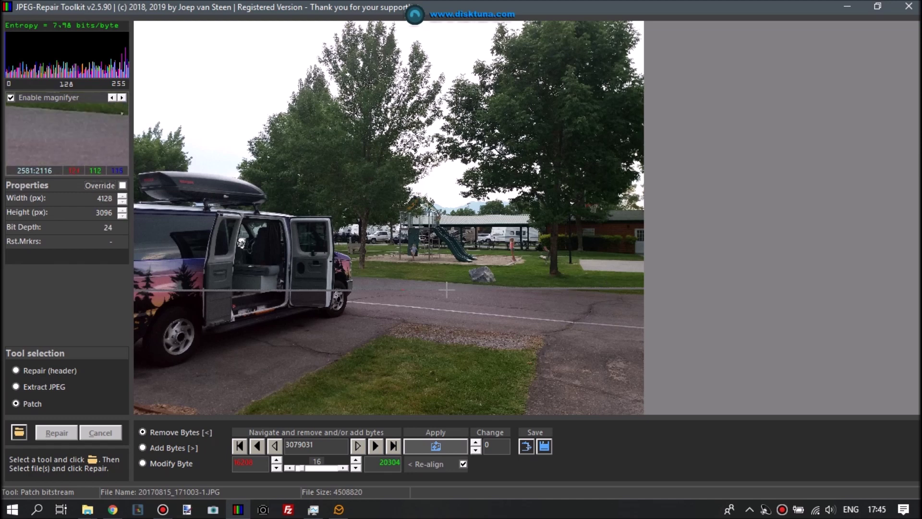
{"action": "left_click", "coordinate": [547, 446]}
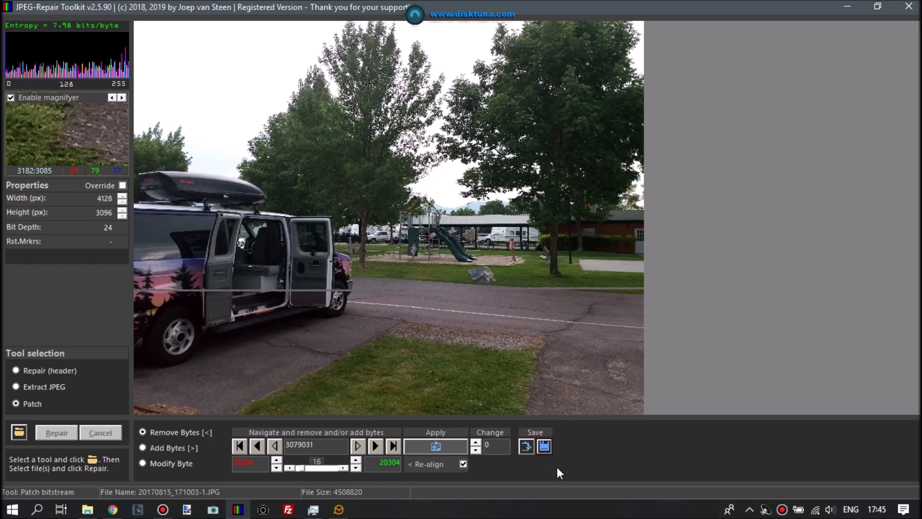
Open 20170815_171003-1-2.JPG from test-patch in Photo Viewer, inspect it, then close and hide Explorer.
{"action": "left_click", "coordinate": [847, 6]}
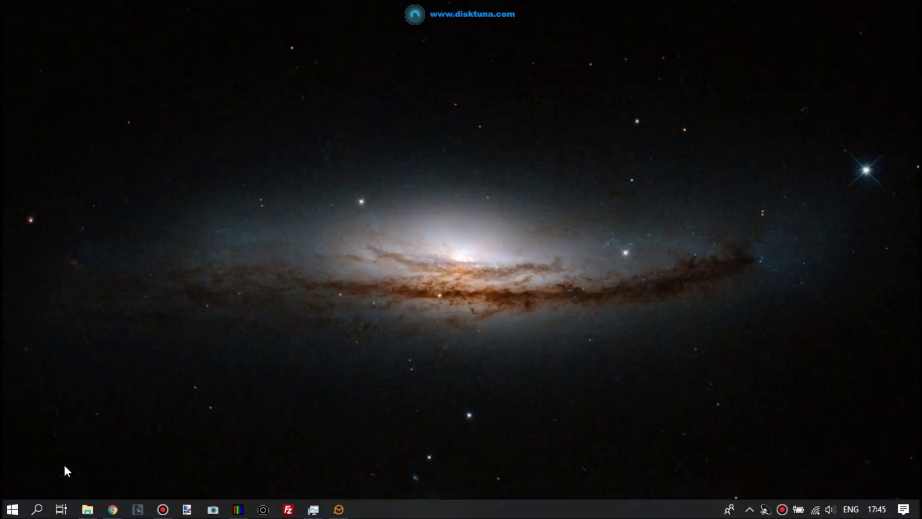
{"action": "mouse_move", "coordinate": [87, 510]}
{"action": "left_click", "coordinate": [73, 471]}
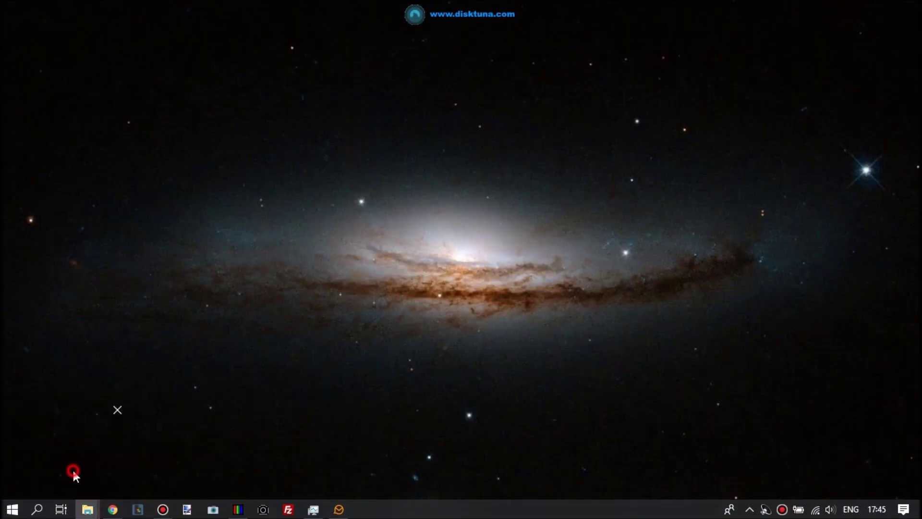
{"action": "double_click", "coordinate": [578, 206]}
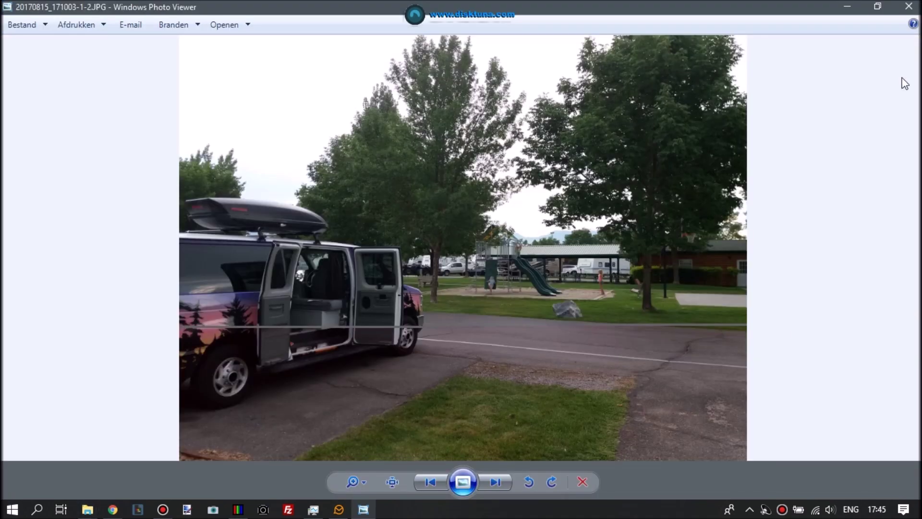
{"action": "left_click", "coordinate": [908, 7]}
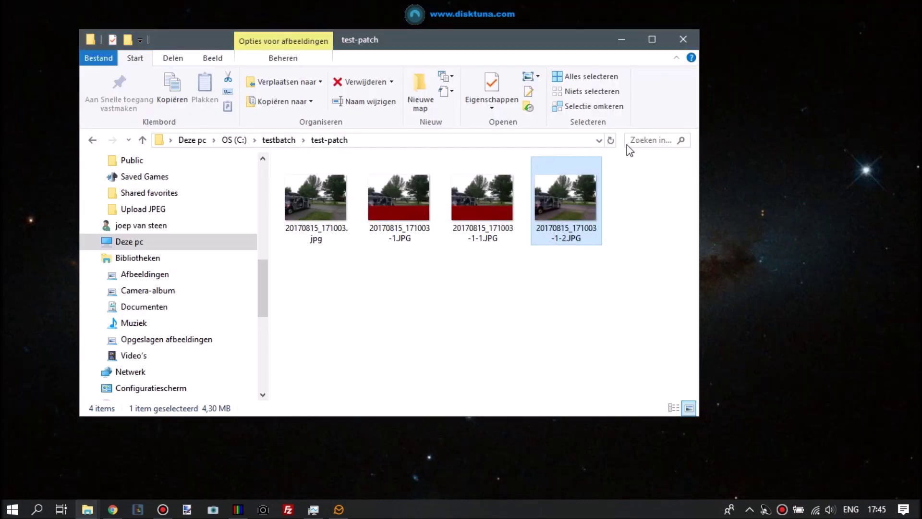
{"action": "left_click", "coordinate": [622, 40]}
Restore the JPEG-Repair Toolkit window from the taskbar.
{"action": "left_click", "coordinate": [237, 508]}
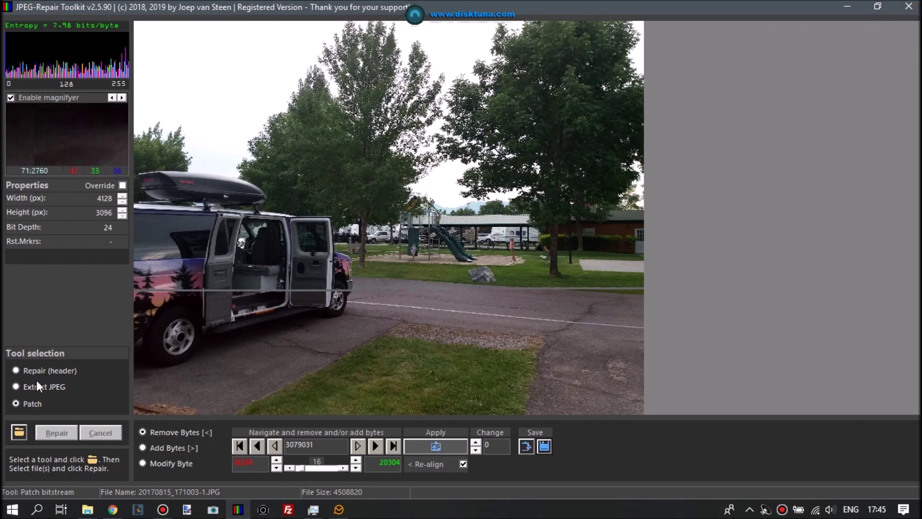
Open the corrupt-file chooser and browse into testbatch, then test-patch2.
{"action": "left_click", "coordinate": [19, 432]}
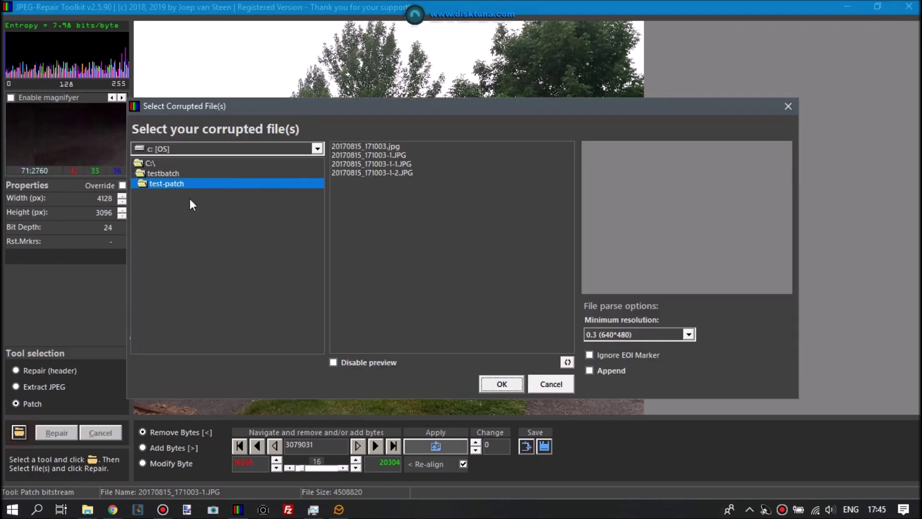
{"action": "double_click", "coordinate": [163, 174]}
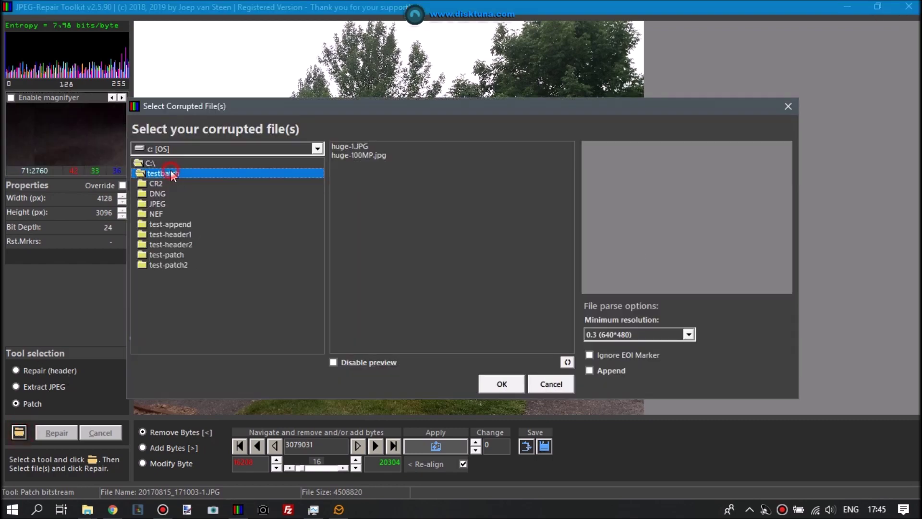
{"action": "double_click", "coordinate": [168, 265]}
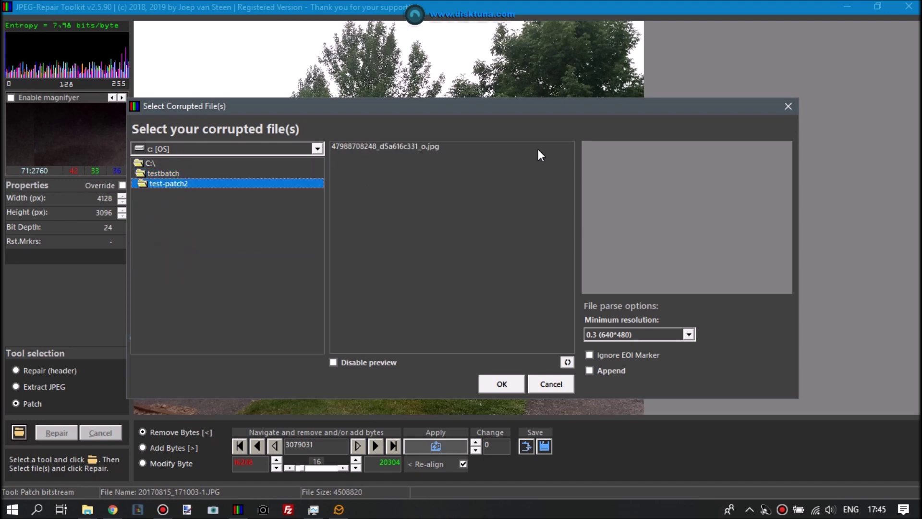
{"action": "mouse_move", "coordinate": [86, 507]}
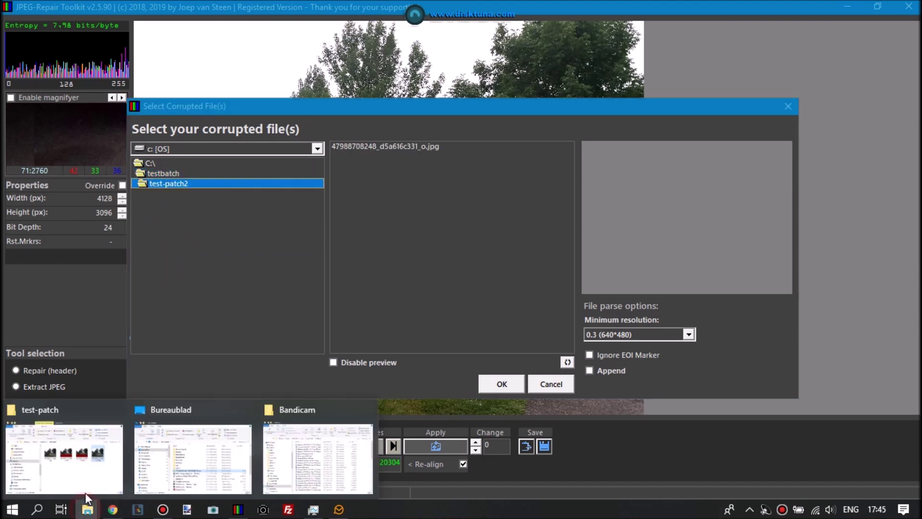
{"action": "left_click", "coordinate": [85, 480]}
{"action": "left_click", "coordinate": [142, 140]}
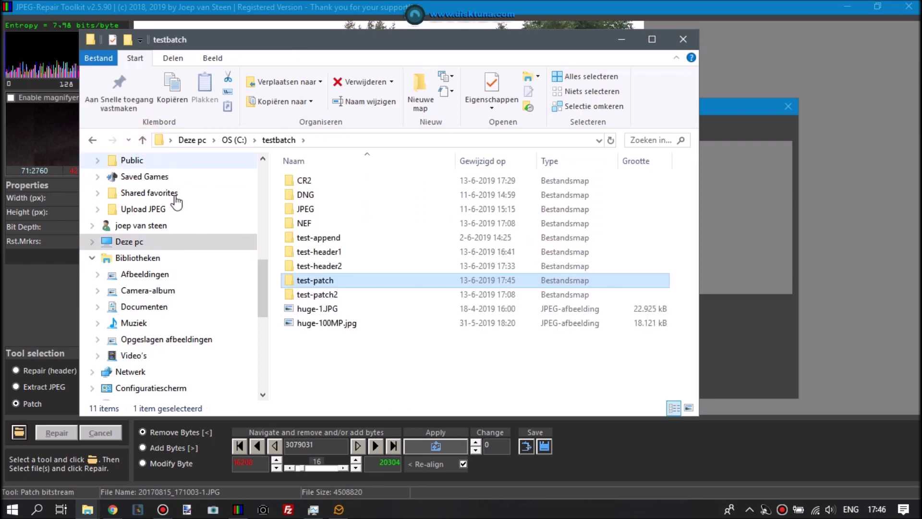
{"action": "double_click", "coordinate": [318, 294]}
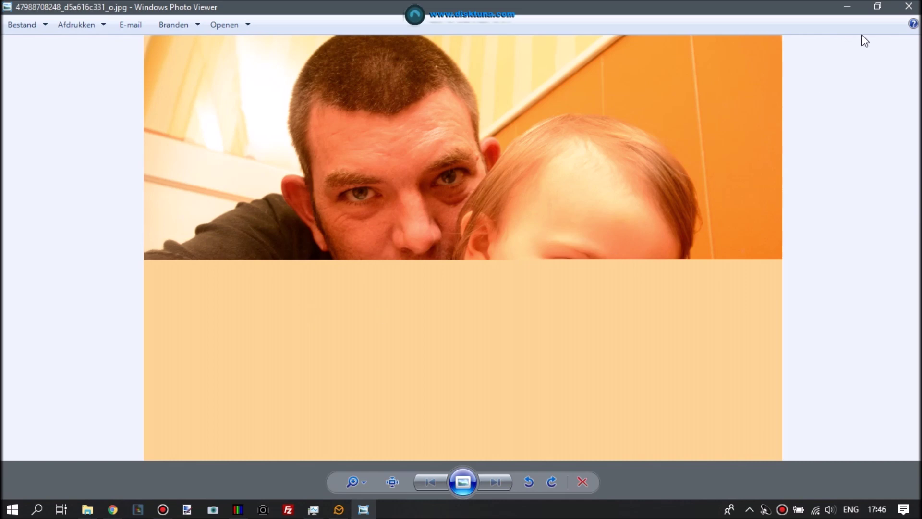
{"action": "left_click", "coordinate": [908, 8]}
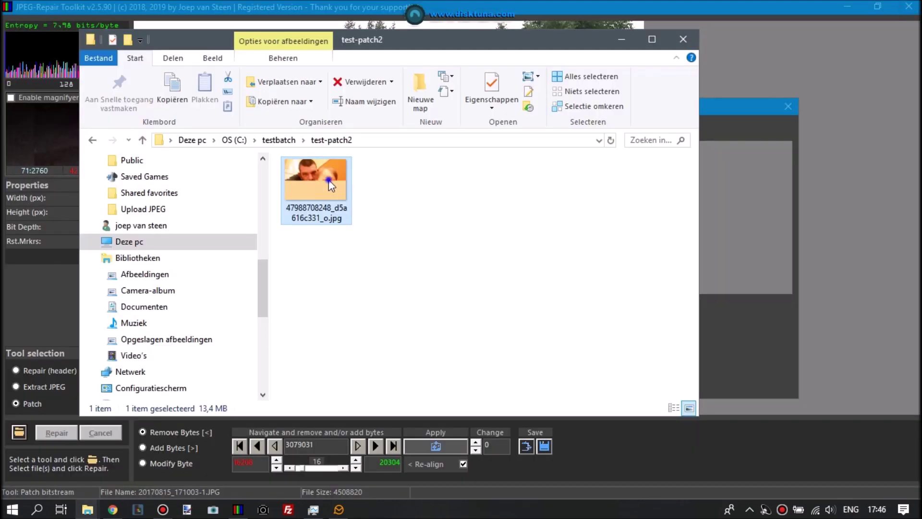
{"action": "right_click", "coordinate": [330, 184]}
{"action": "mouse_move", "coordinate": [504, 235]}
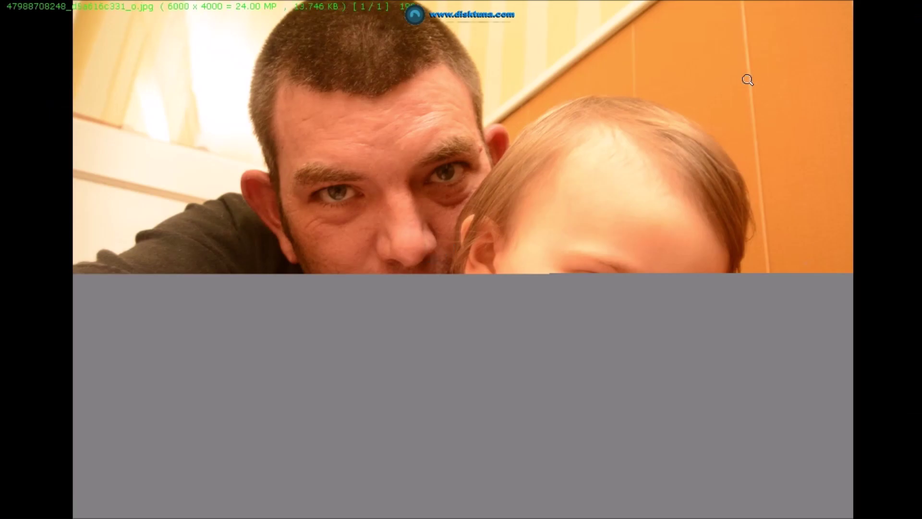
{"action": "key", "text": "Escape"}
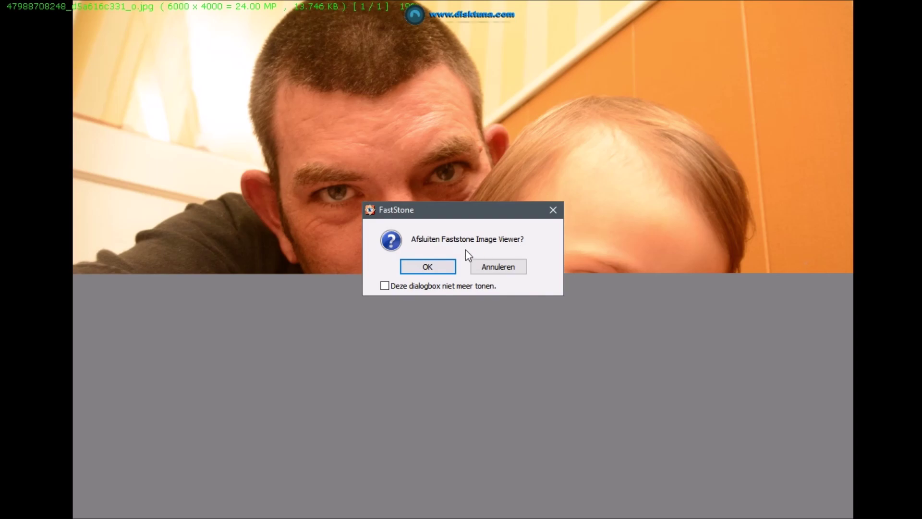
{"action": "left_click", "coordinate": [429, 267]}
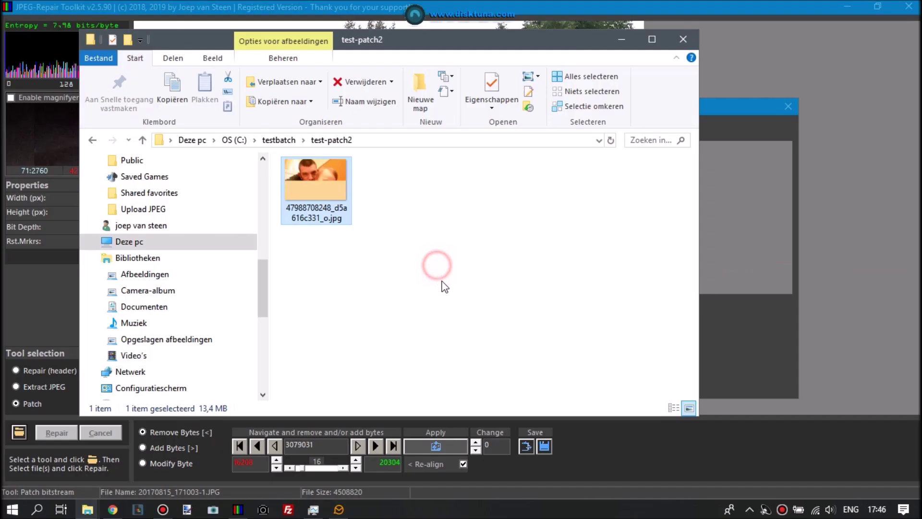
{"action": "left_click", "coordinate": [621, 40]}
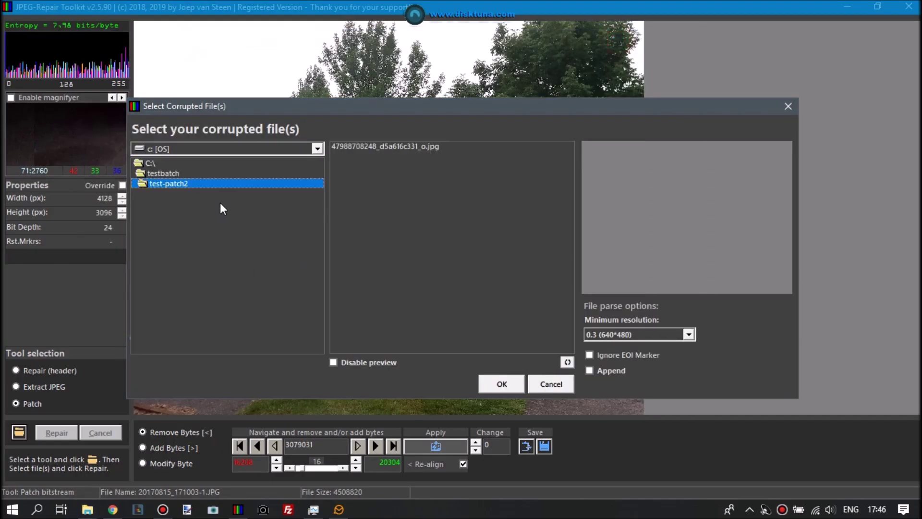
{"action": "left_click", "coordinate": [365, 145]}
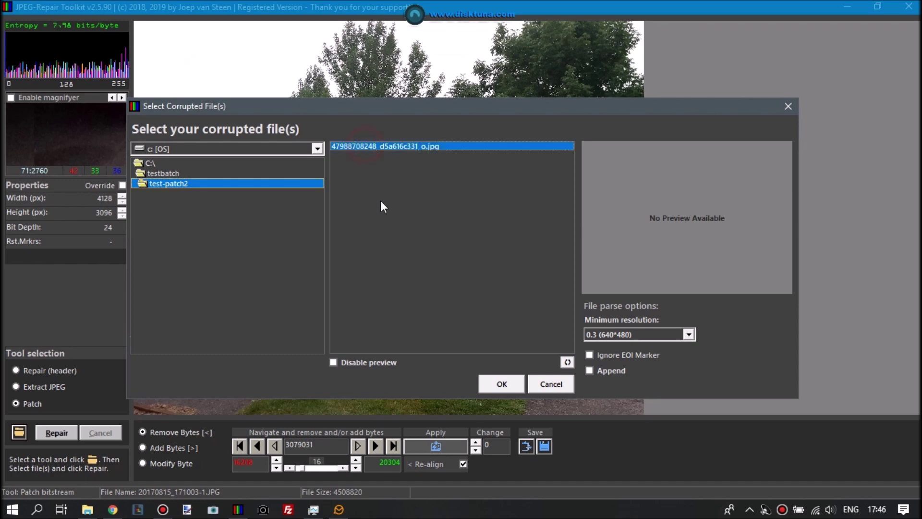
{"action": "left_click", "coordinate": [500, 383]}
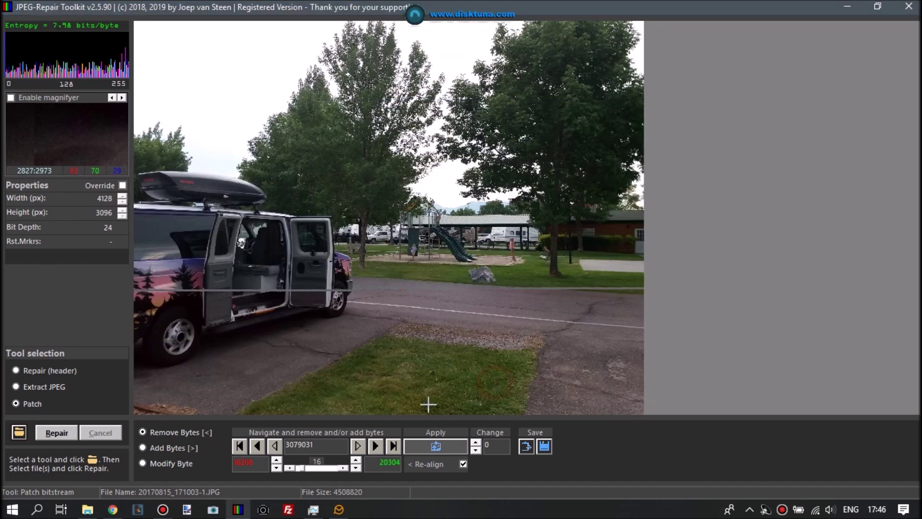
{"action": "left_click", "coordinate": [59, 432]}
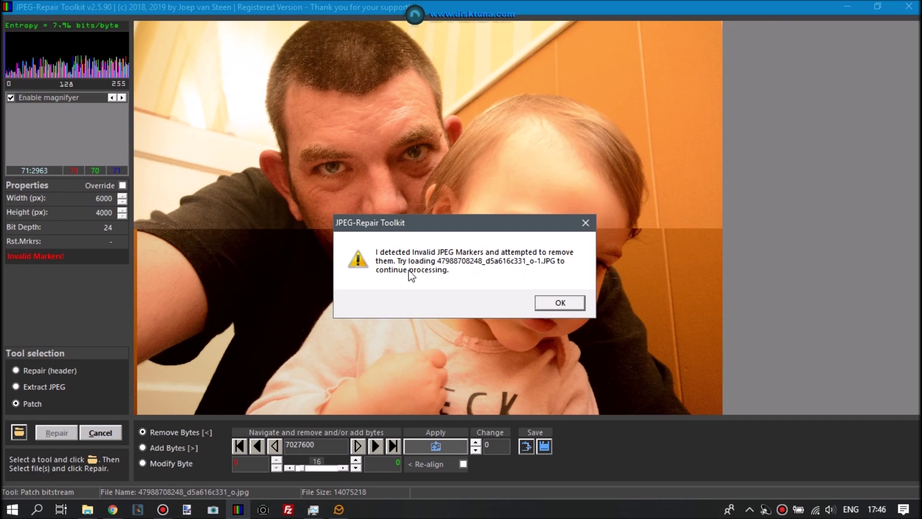
{"action": "left_click", "coordinate": [546, 307]}
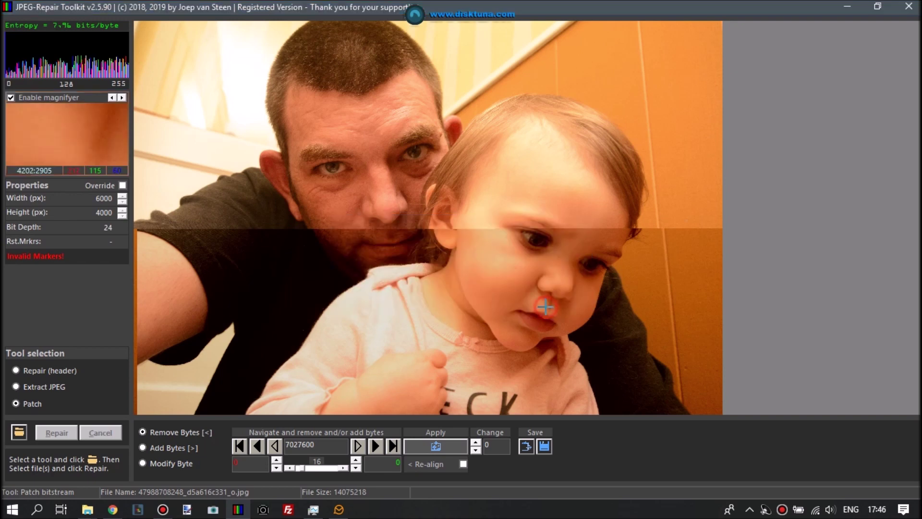
{"action": "left_click", "coordinate": [22, 431]}
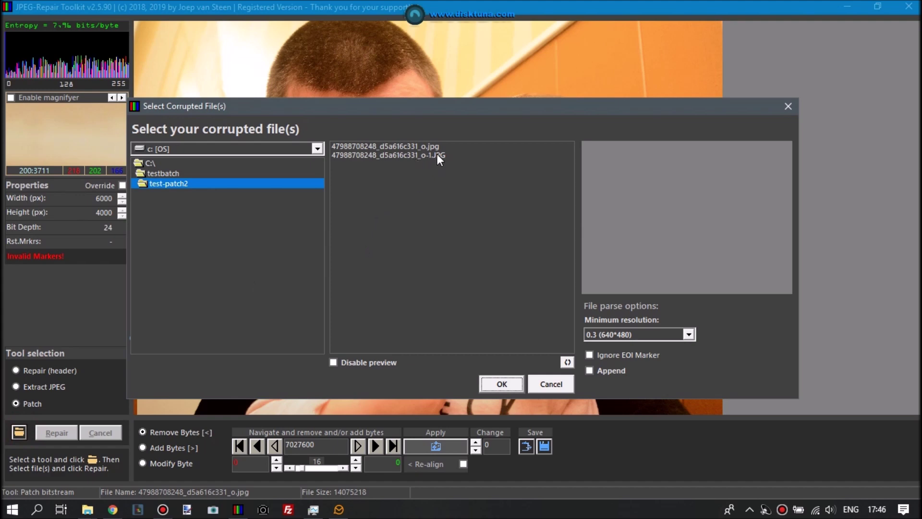
{"action": "left_click", "coordinate": [419, 155]}
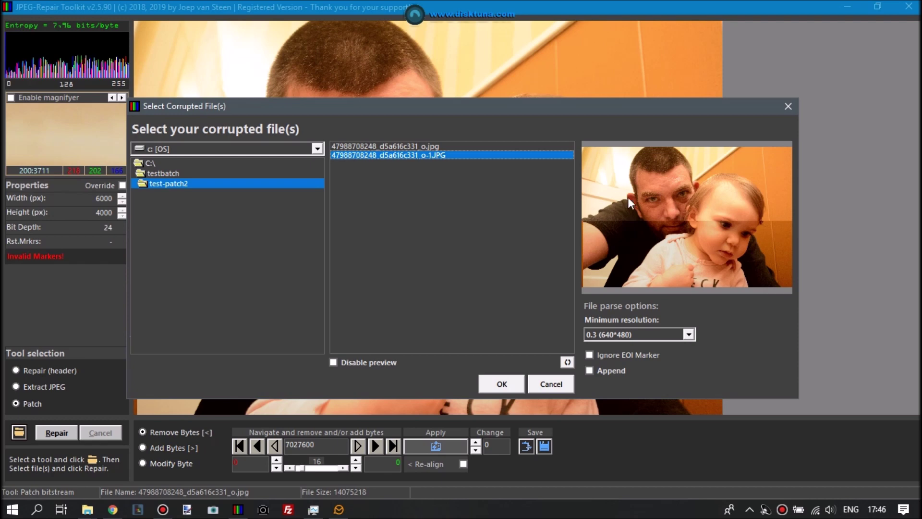
{"action": "left_click", "coordinate": [500, 386]}
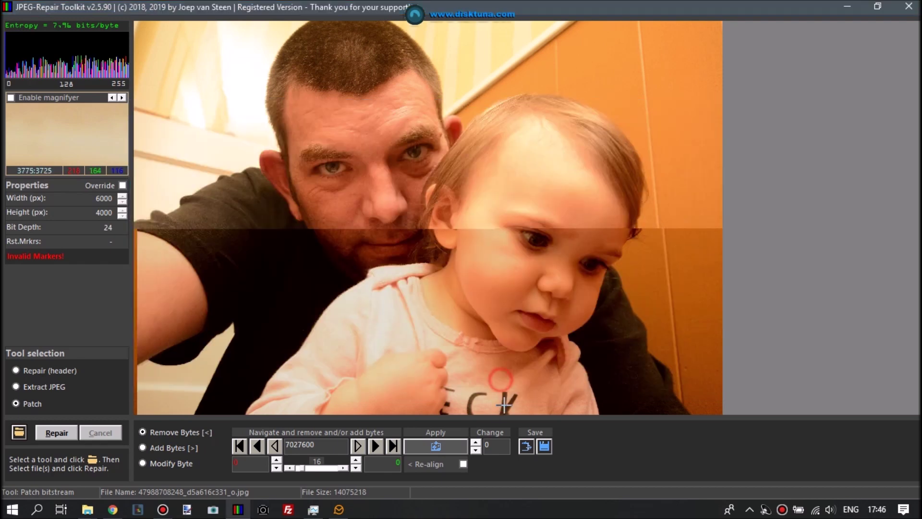
Run Repair on the o-1 copy and dismiss the incoming e-mail notification.
{"action": "left_click", "coordinate": [54, 431]}
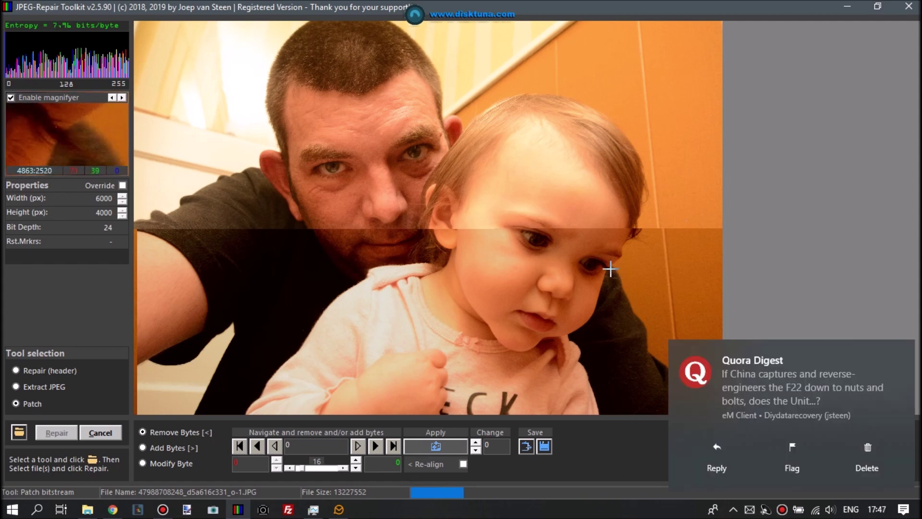
{"action": "left_click", "coordinate": [897, 352]}
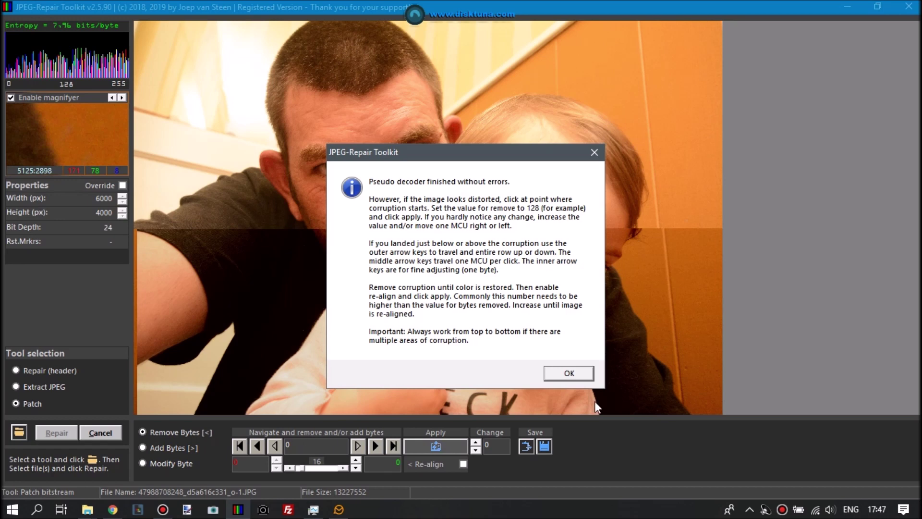
Mark the corruption start at offset 6893574 on the colour boundary and raise Remove Bytes to 96.
{"action": "left_click", "coordinate": [567, 374]}
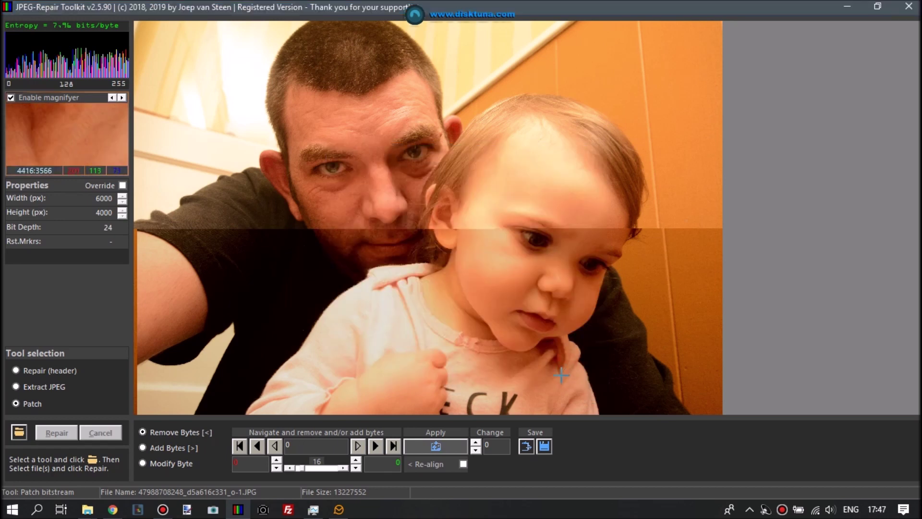
{"action": "left_click", "coordinate": [495, 229]}
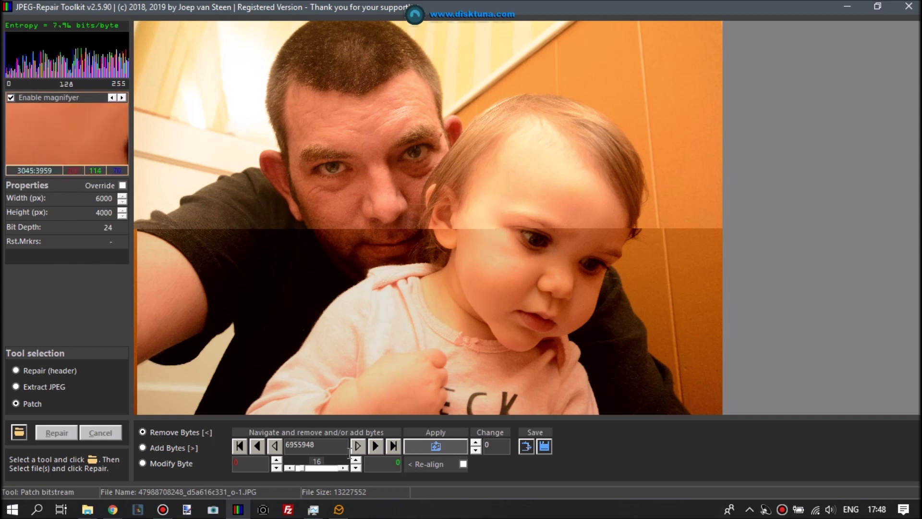
{"action": "left_click", "coordinate": [494, 228]}
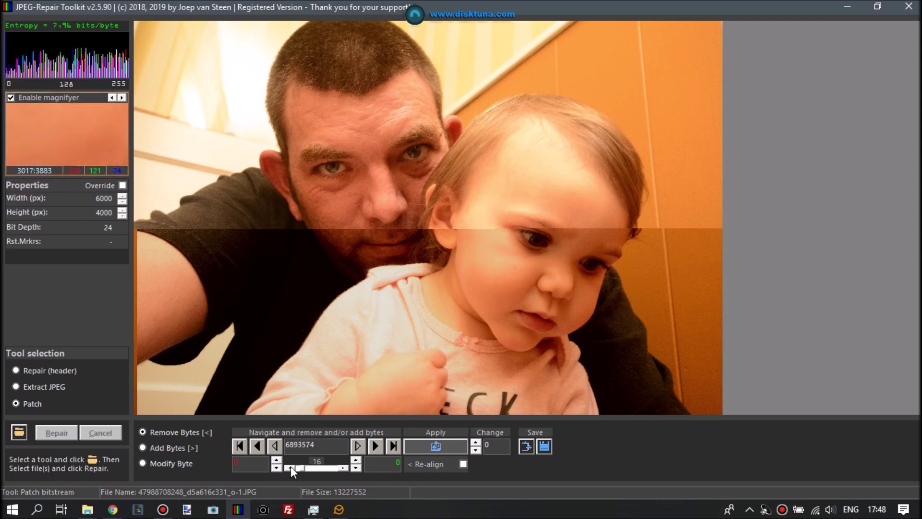
{"action": "left_click", "coordinate": [276, 459]}
{"action": "left_click", "coordinate": [277, 459]}
{"action": "key", "text": "m"}
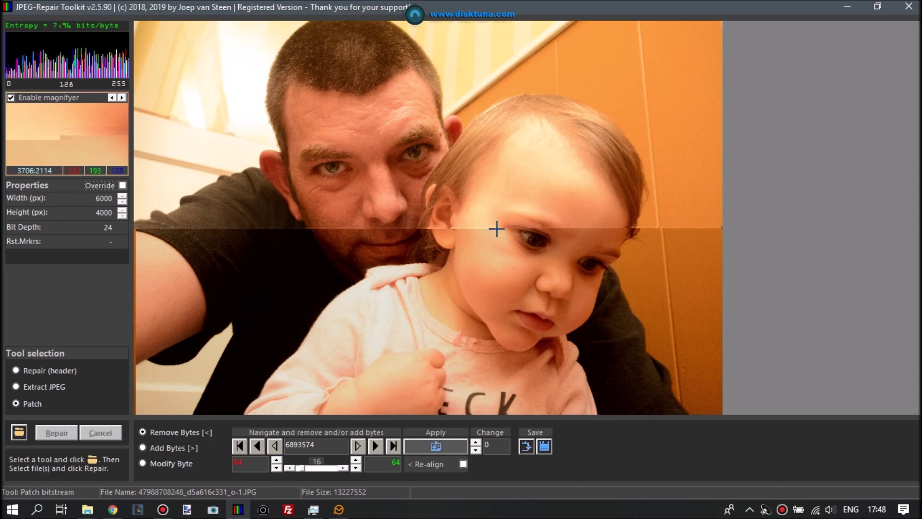
{"action": "left_click", "coordinate": [276, 460]}
Remove 160 bytes at the corruption point, reapply one line lower, and step down to offset 6955948.
{"action": "left_click", "coordinate": [276, 459]}
{"action": "left_click", "coordinate": [276, 460]}
{"action": "left_click", "coordinate": [276, 459]}
{"action": "left_click", "coordinate": [276, 459]}
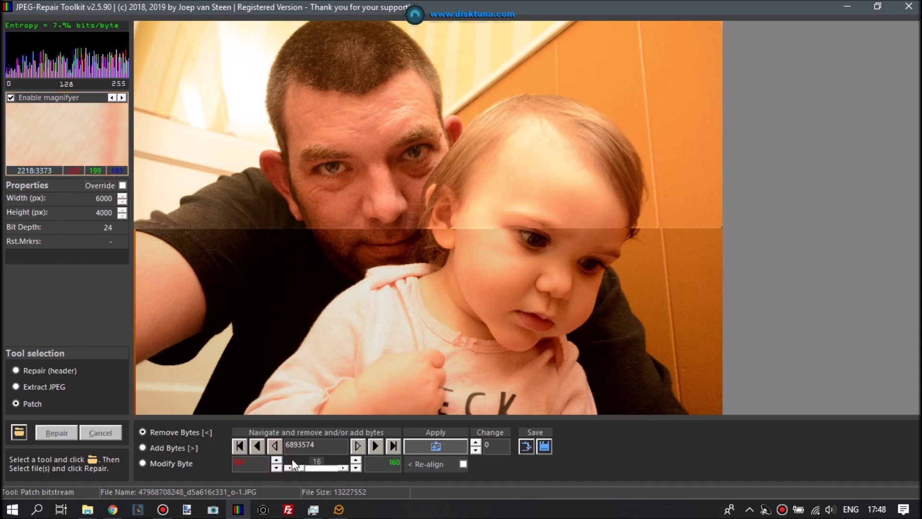
{"action": "left_click", "coordinate": [442, 444]}
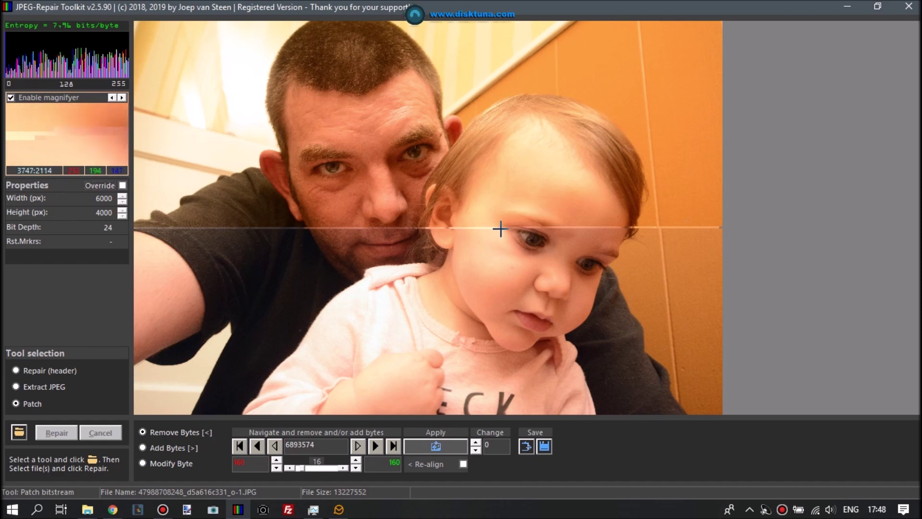
{"action": "left_click", "coordinate": [392, 446]}
{"action": "left_click", "coordinate": [437, 445]}
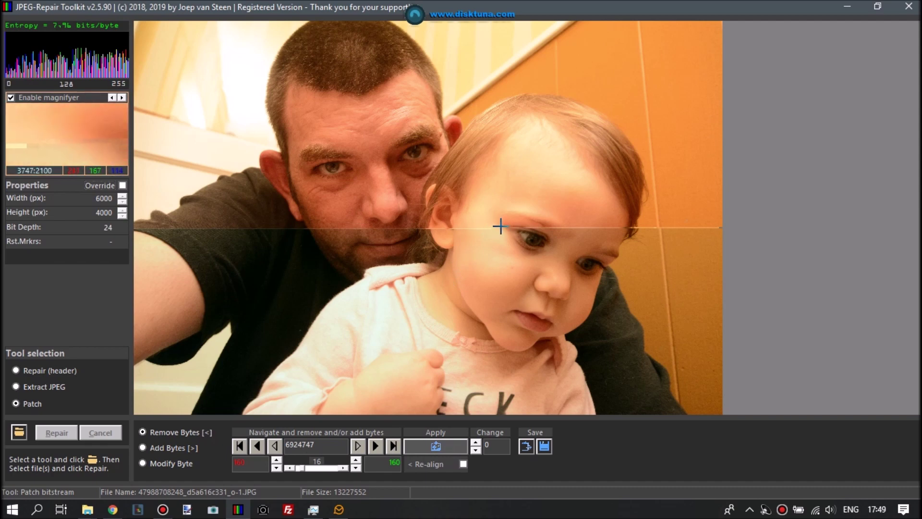
{"action": "left_click", "coordinate": [396, 446]}
{"action": "key", "text": "m"}
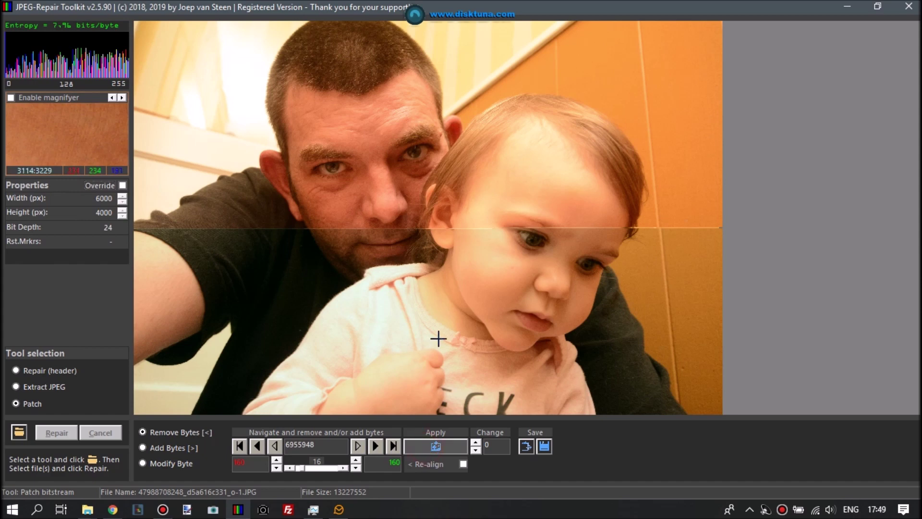
{"action": "key", "text": "m"}
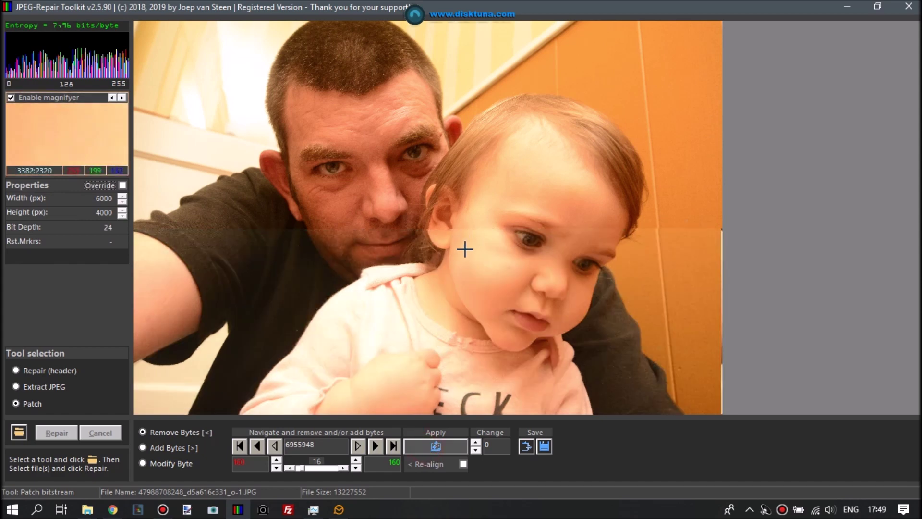
Remove 80 bytes from the selfie, save the repair as a new file, then minimize the toolkit.
{"action": "left_click", "coordinate": [277, 467]}
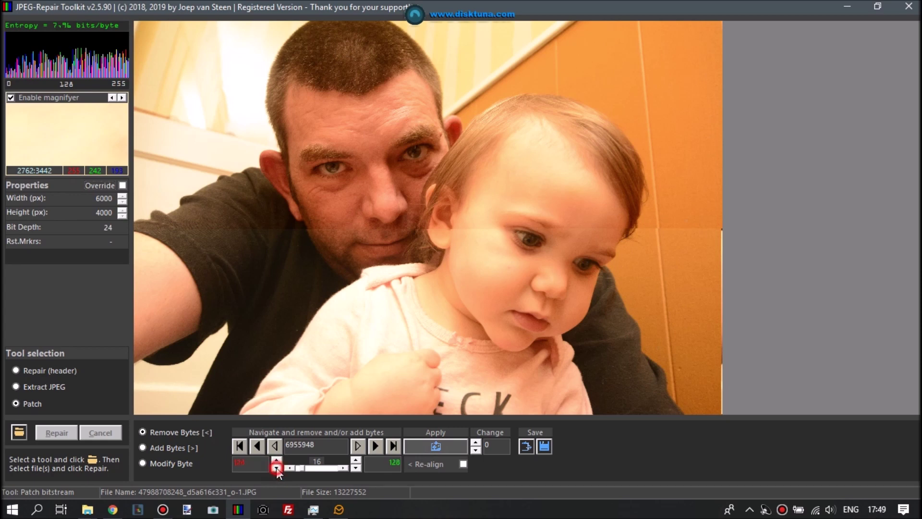
{"action": "key", "text": "m"}
{"action": "key", "text": "m"}
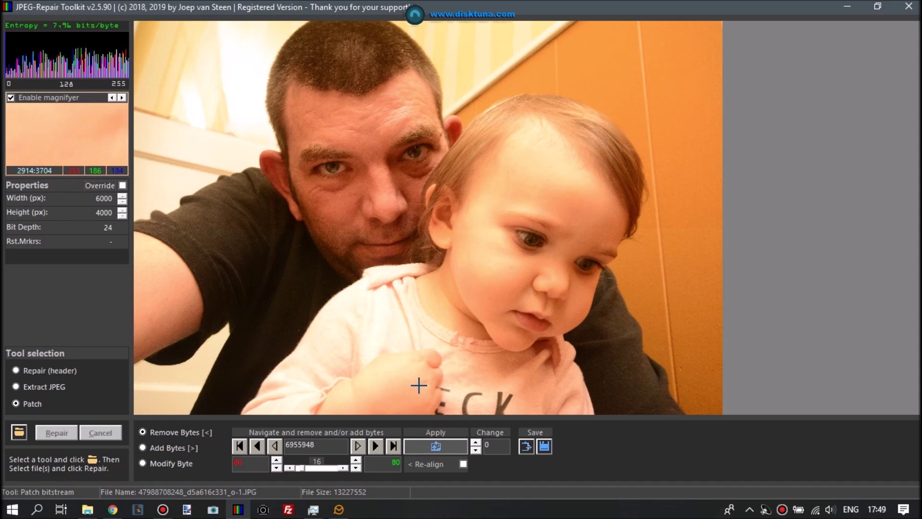
{"action": "left_click", "coordinate": [544, 446]}
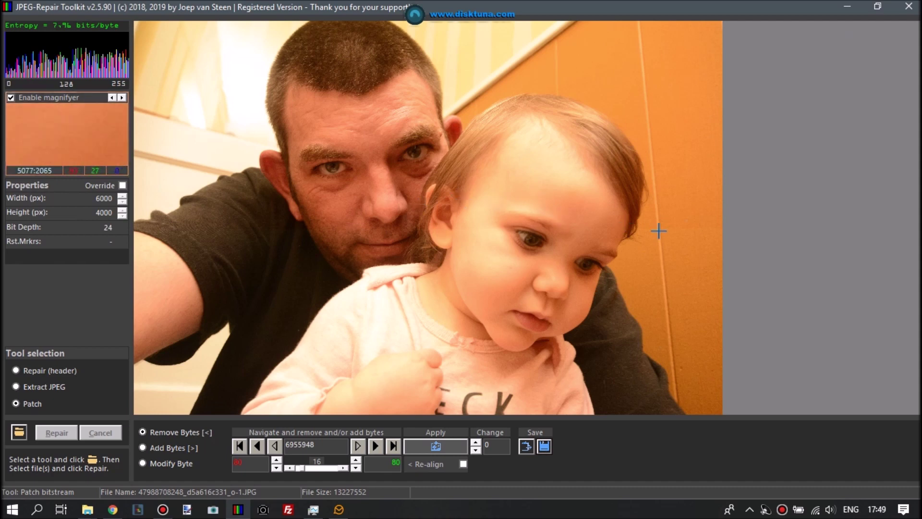
{"action": "left_click", "coordinate": [848, 6]}
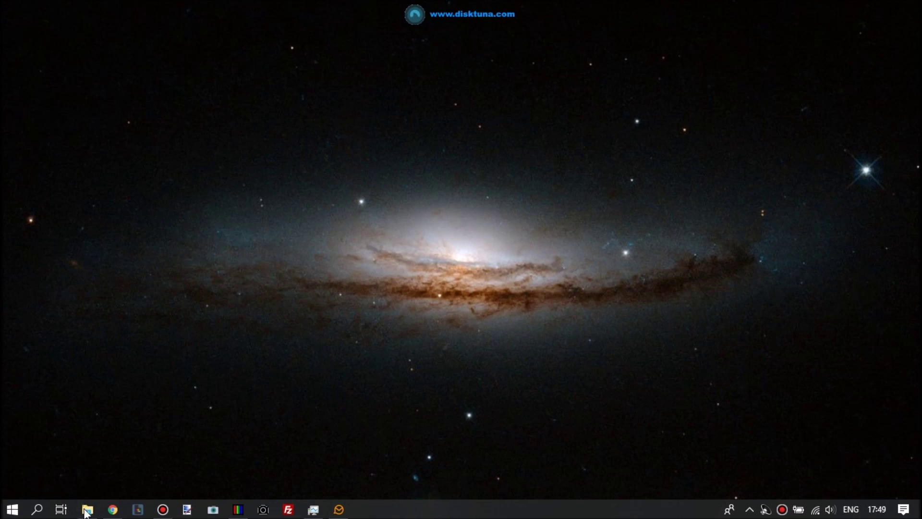
{"action": "mouse_move", "coordinate": [86, 511]}
{"action": "left_click", "coordinate": [88, 489]}
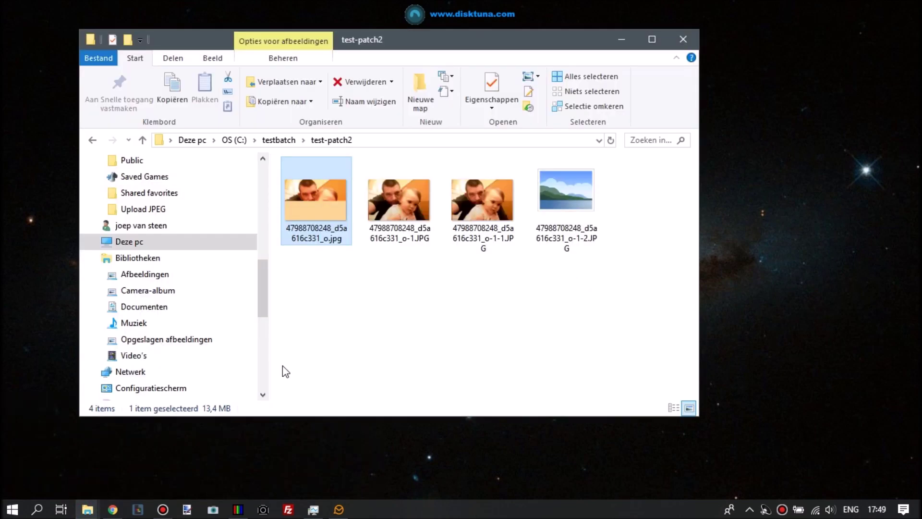
{"action": "double_click", "coordinate": [585, 200]}
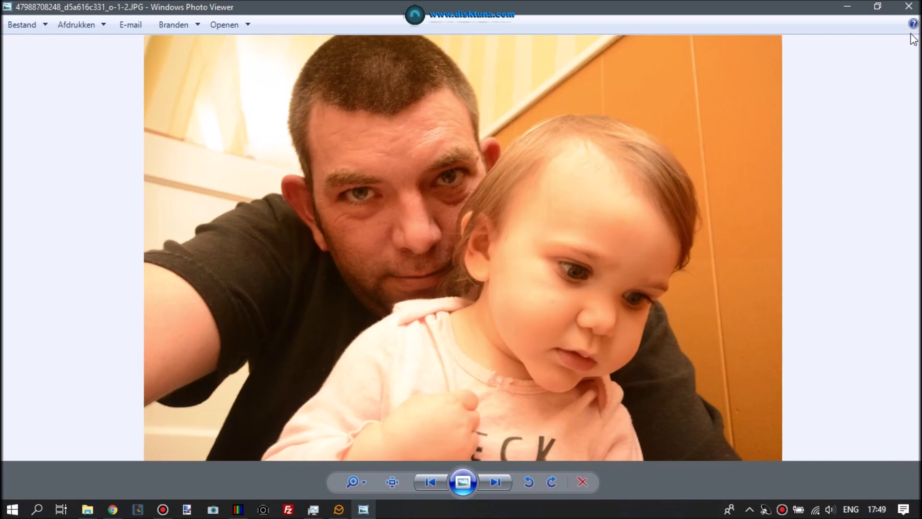
{"action": "left_click", "coordinate": [909, 7]}
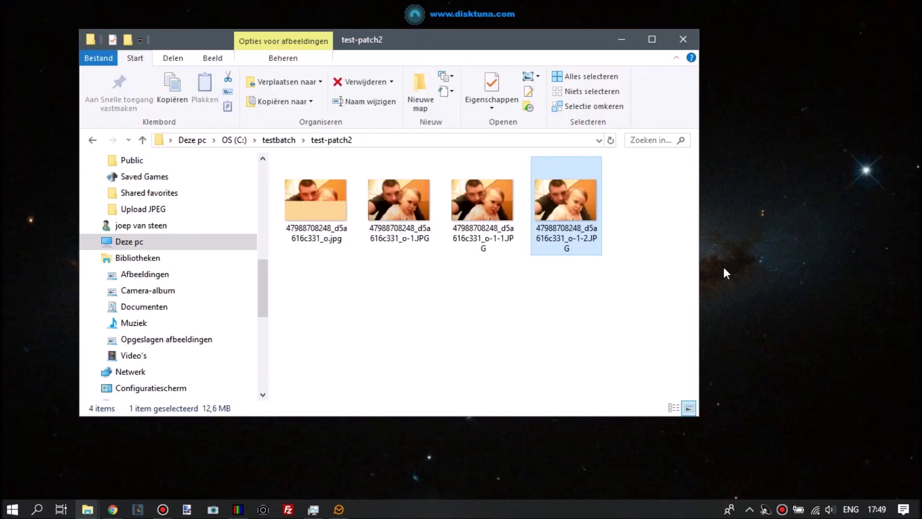
{"action": "left_click", "coordinate": [622, 38]}
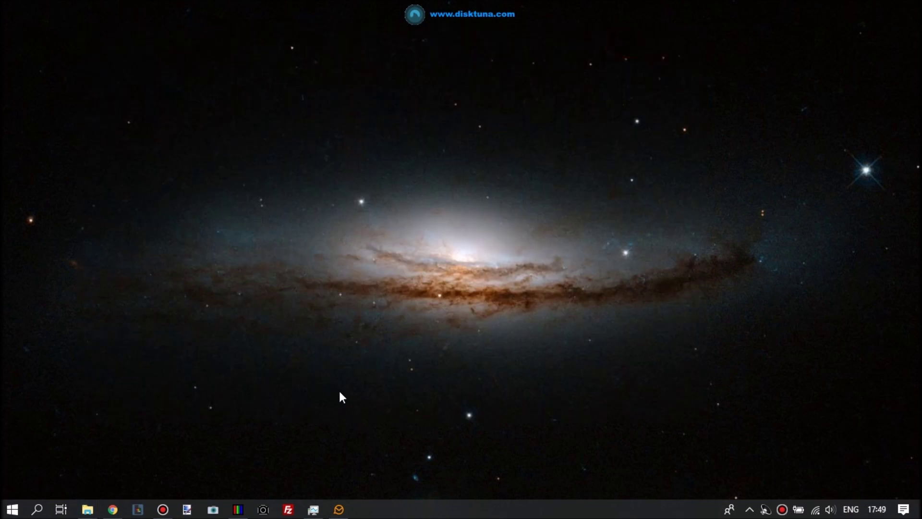